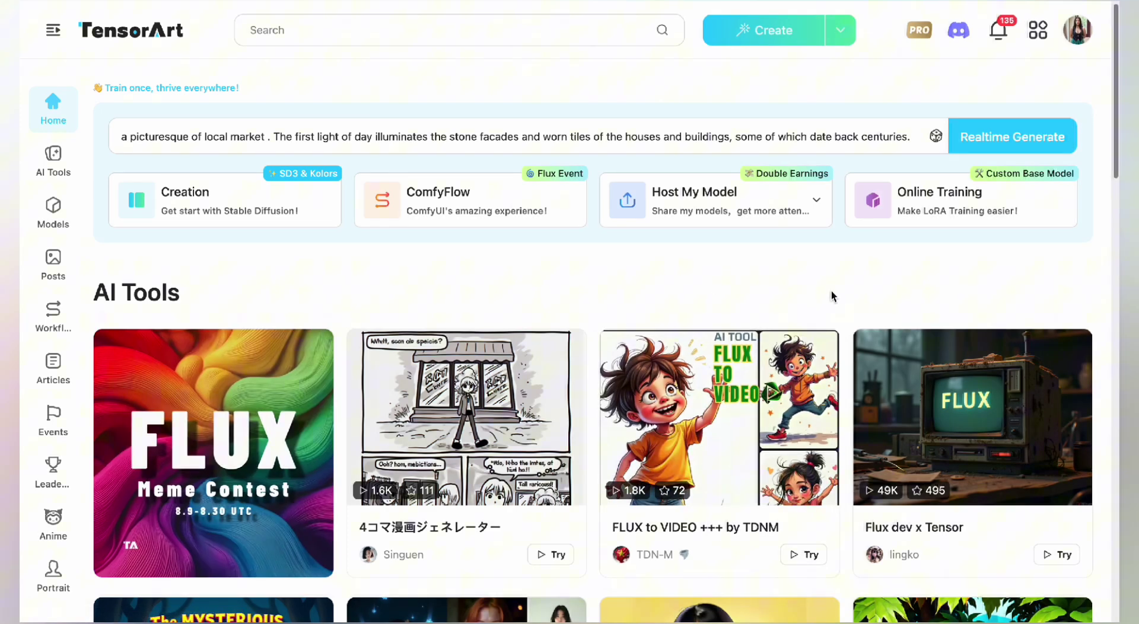
Step: Start an online LoRA training using the Custom theme, FLUX.1 dev-fp8 base model and 16 epochs
{"action": "left_click", "coordinate": [941, 198]}
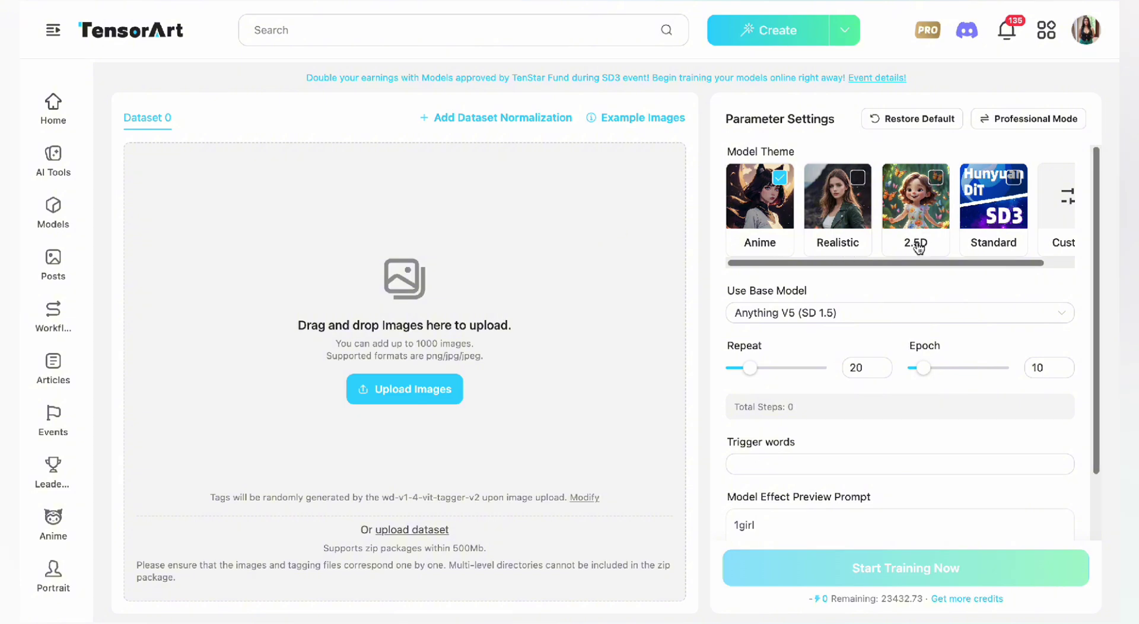
{"action": "left_click_drag", "start_coordinate": [911, 262], "coordinate": [959, 262]}
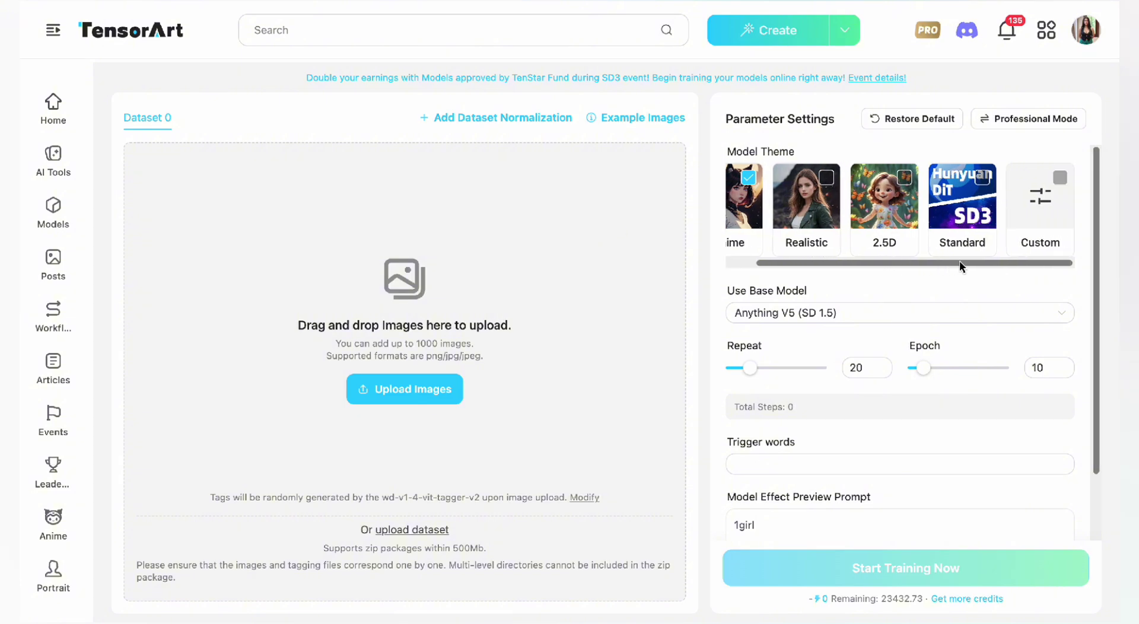
{"action": "left_click", "coordinate": [1037, 212]}
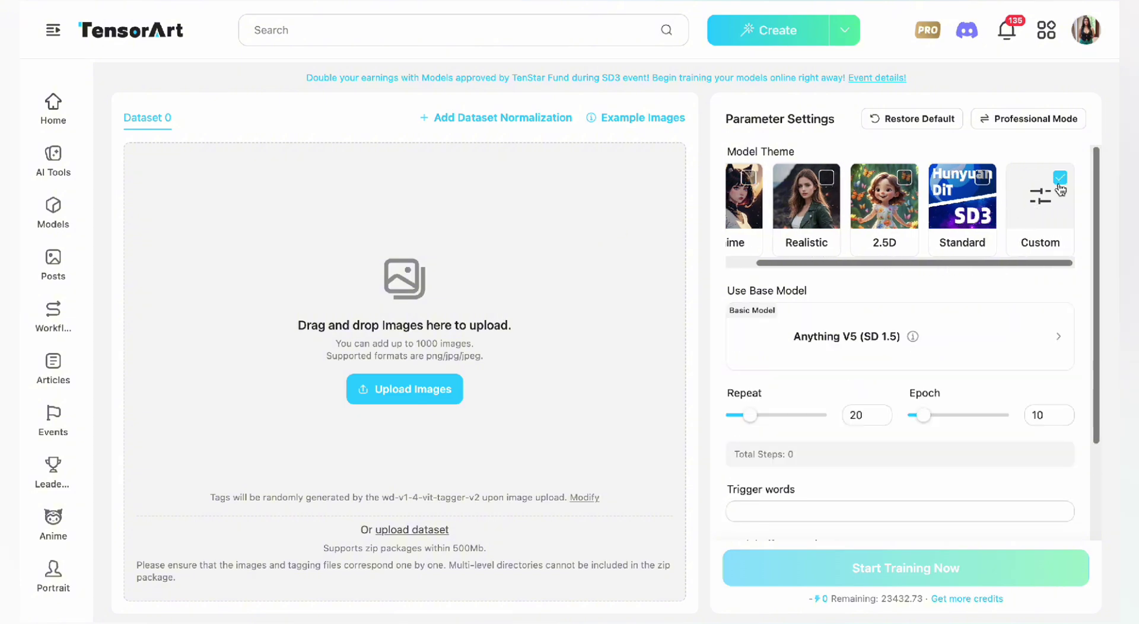
{"action": "left_click", "coordinate": [859, 339]}
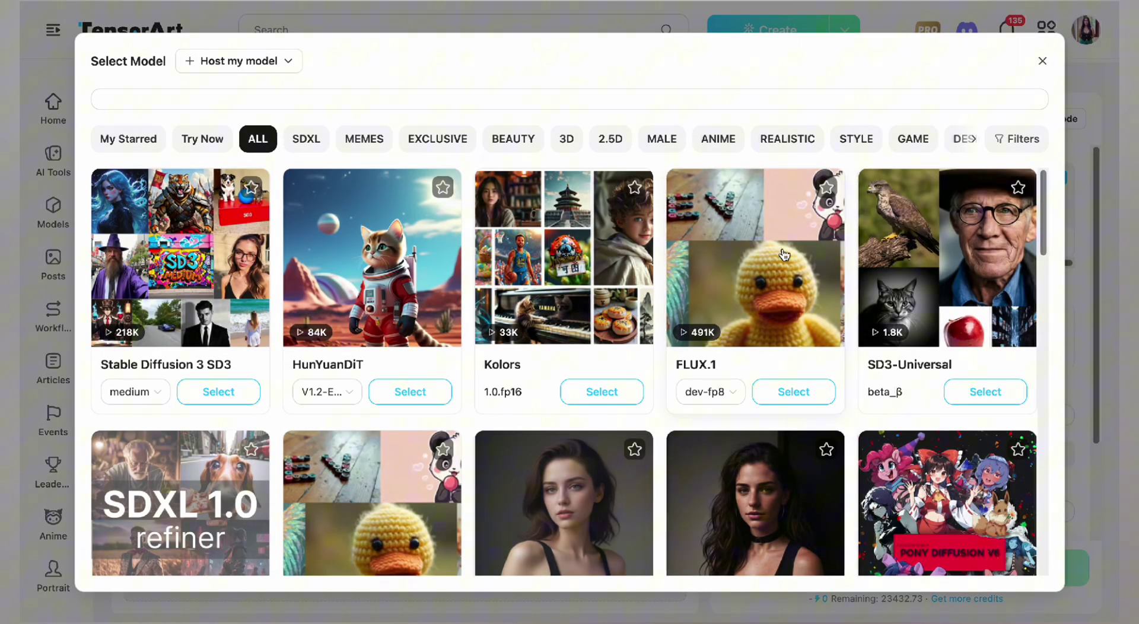
{"action": "left_click", "coordinate": [792, 392]}
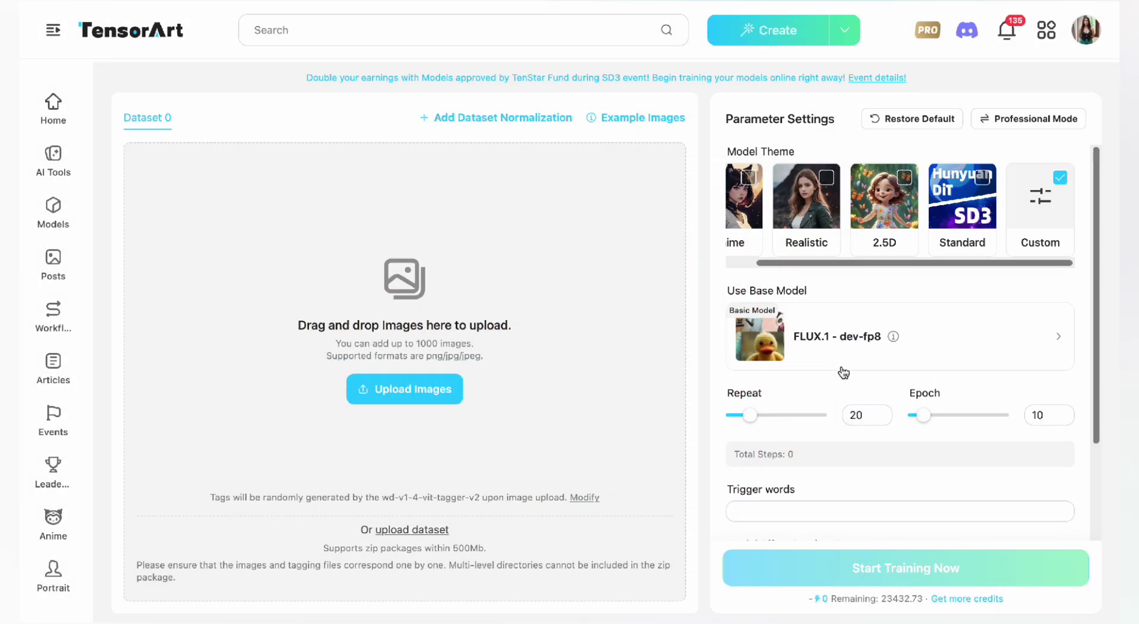
Step: Upload all ten PNG portraits from the Short Hair folder as training images
{"action": "left_click", "coordinate": [385, 401]}
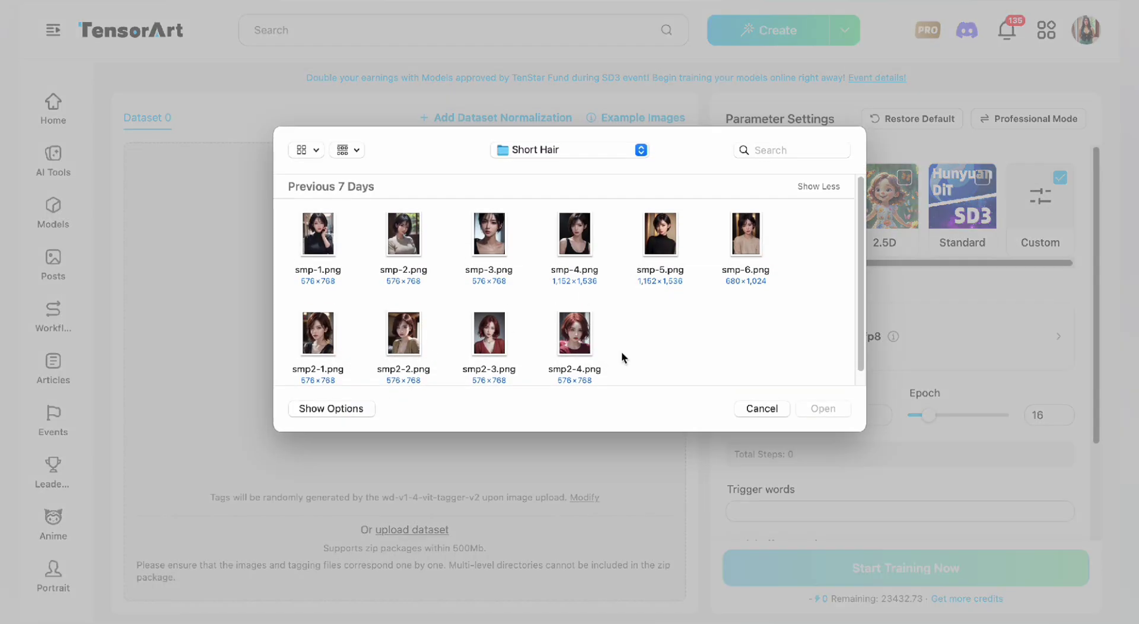
{"action": "left_click_drag", "start_coordinate": [782, 375], "coordinate": [306, 208]}
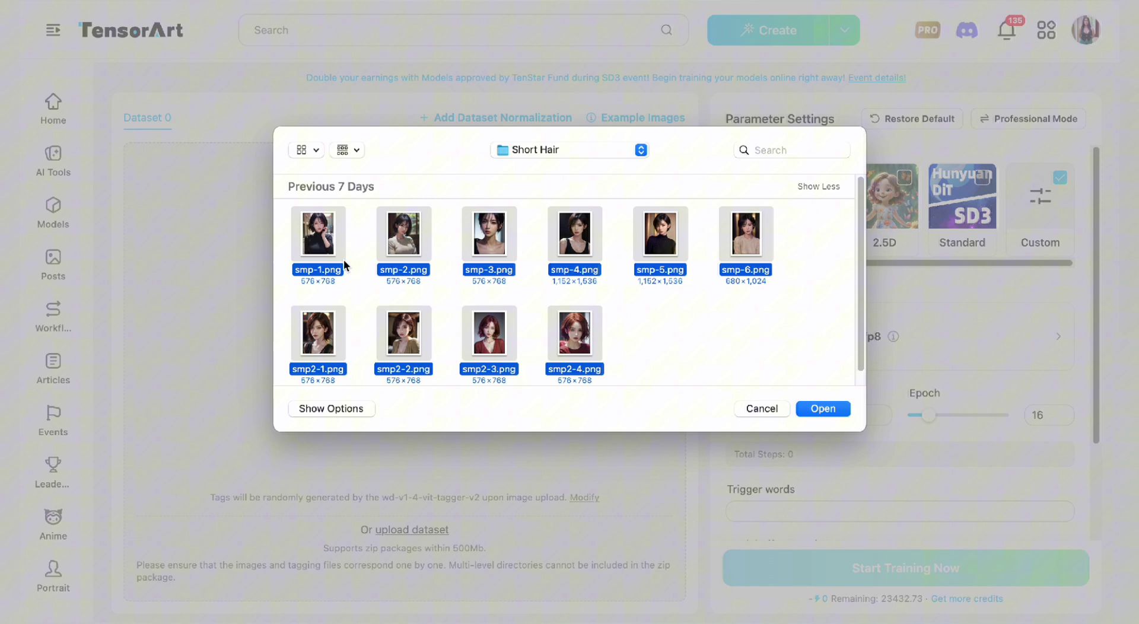
{"action": "left_click", "coordinate": [819, 408]}
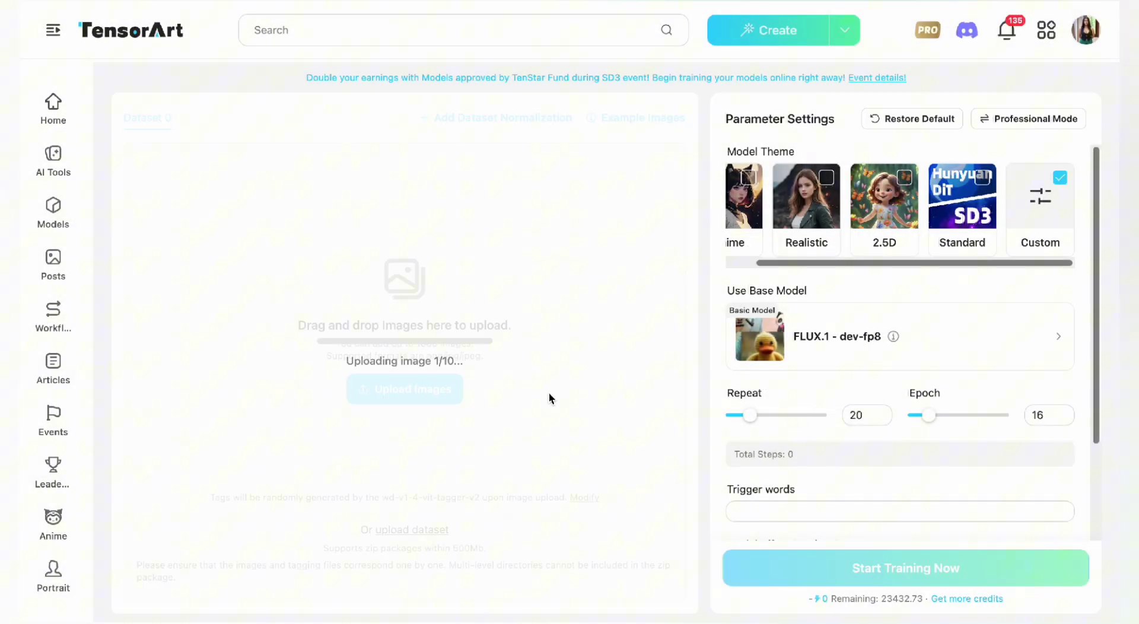
Step: Set the training trigger word to short_hair
{"action": "scroll", "coordinate": [827, 383], "scroll_direction": "down", "scroll_amount": 2}
{"action": "left_click", "coordinate": [859, 380]}
{"action": "type", "text": "short_"}
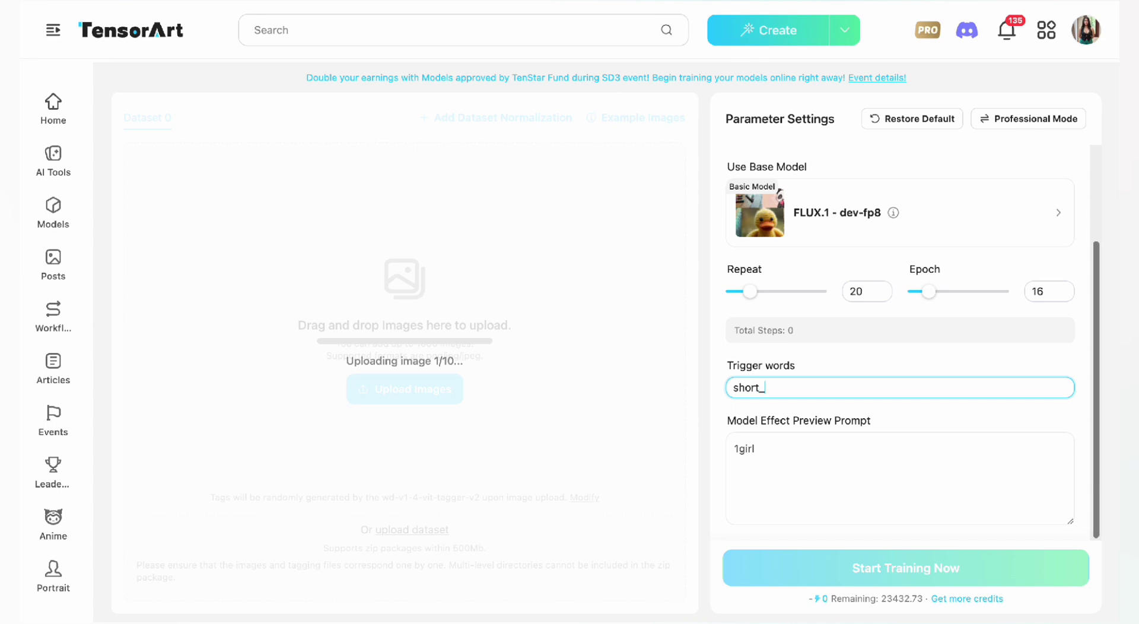
{"action": "type", "text": "hai"}
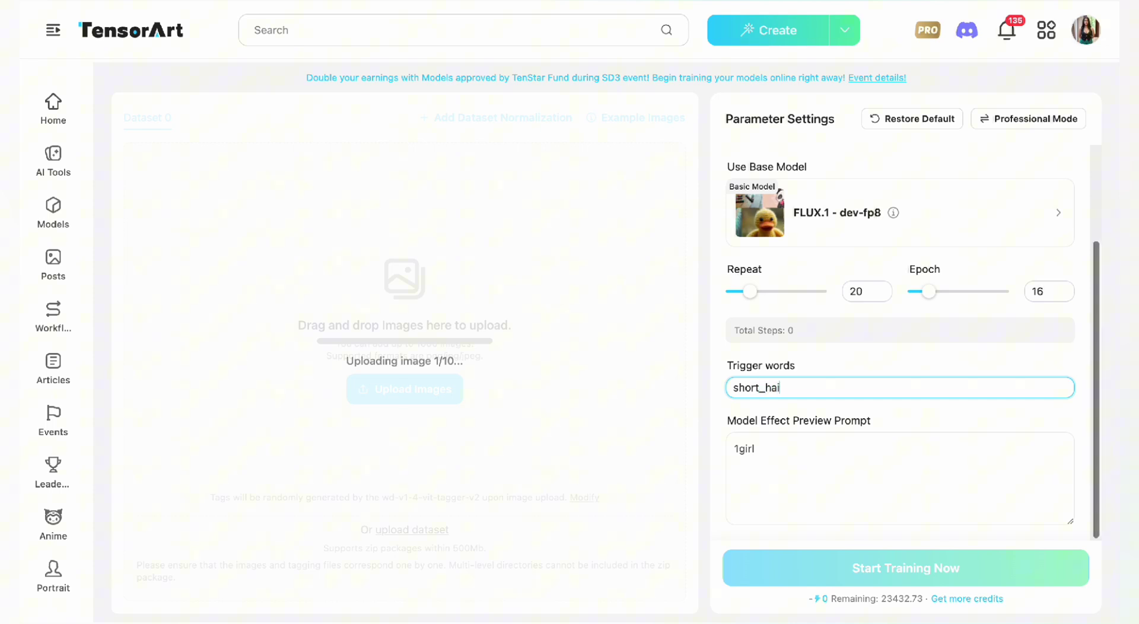
{"action": "type", "text": "r"}
Step: Replace the '1girl' preview prompt with the pasted detailed black short-hair portrait prompt
{"action": "left_click", "coordinate": [777, 458]}
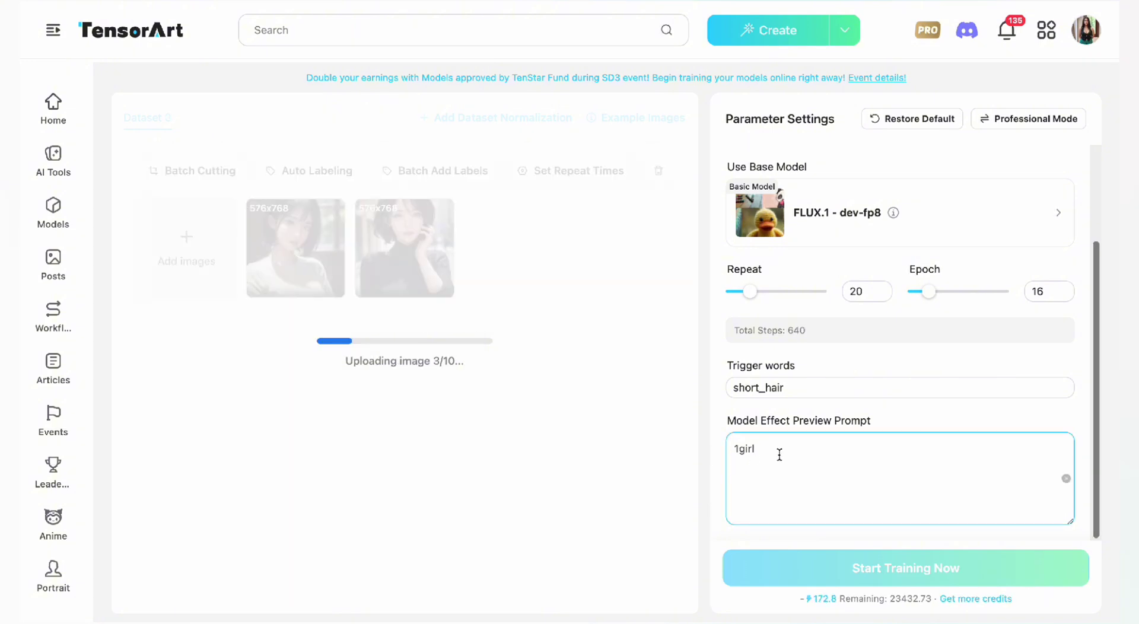
{"action": "left_click_drag", "start_coordinate": [778, 453], "coordinate": [676, 457]}
{"action": "key", "text": "ctrl+v"}
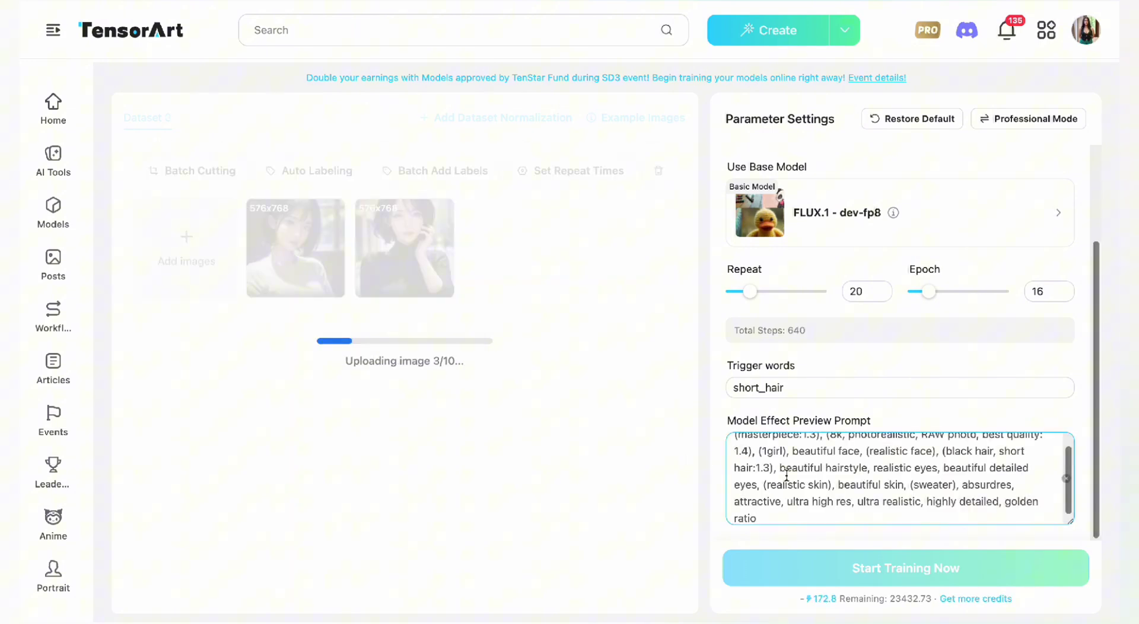
{"action": "scroll", "coordinate": [787, 475], "scroll_direction": "up", "scroll_amount": 3}
{"action": "scroll", "coordinate": [788, 478], "scroll_direction": "down", "scroll_amount": 1}
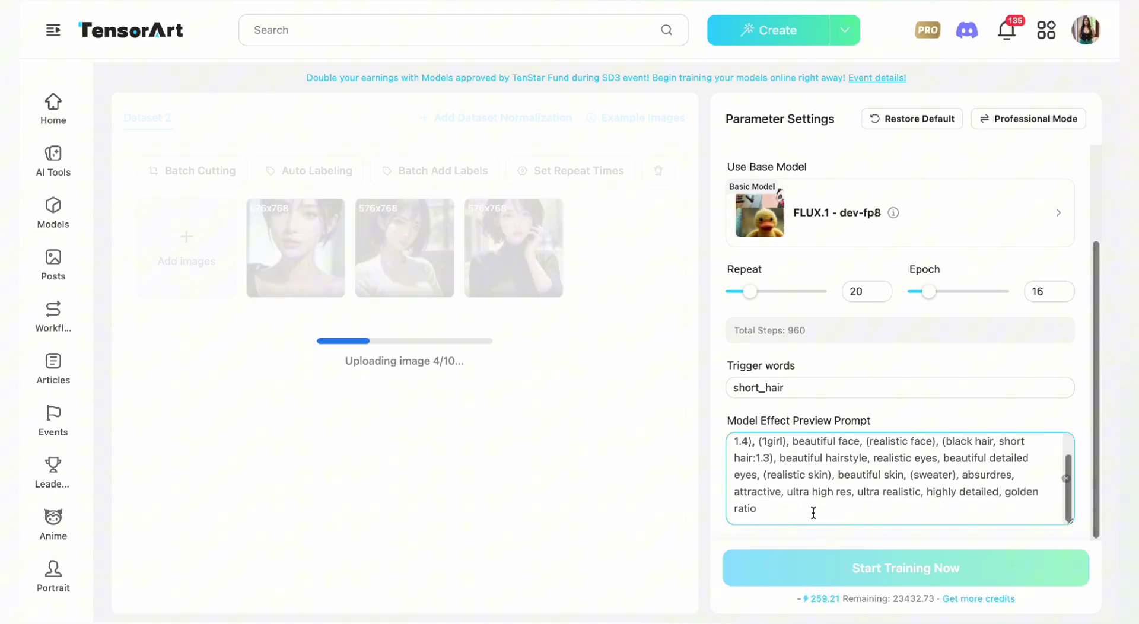
{"action": "scroll", "coordinate": [814, 490], "scroll_direction": "up", "scroll_amount": 2}
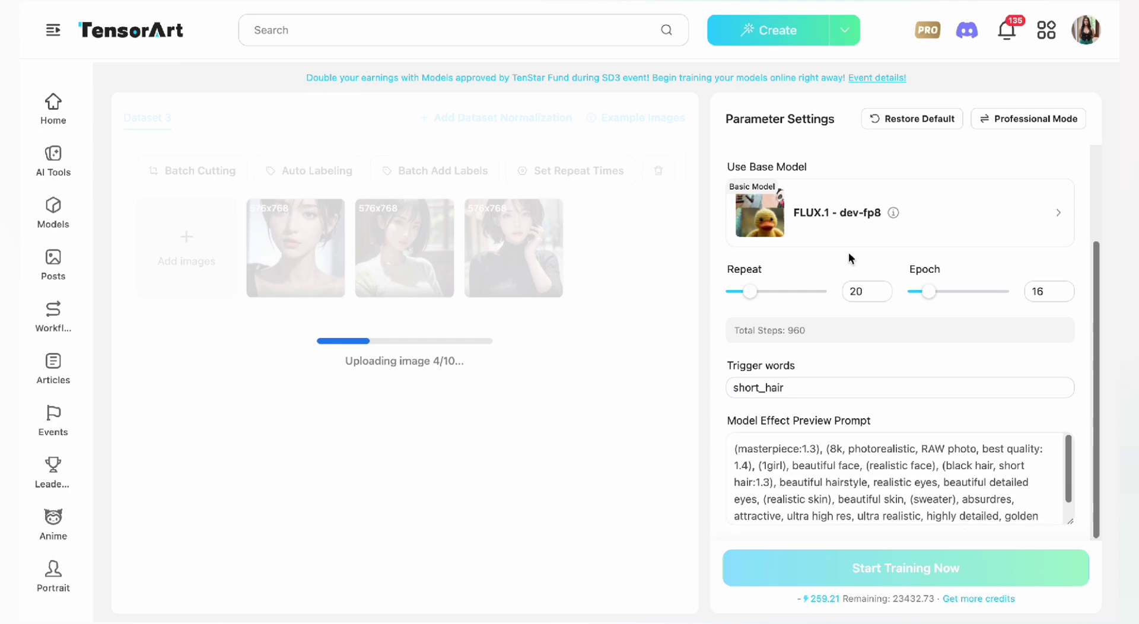
{"action": "scroll", "coordinate": [858, 279], "scroll_direction": "up", "scroll_amount": 1}
{"action": "scroll", "coordinate": [862, 291], "scroll_direction": "up", "scroll_amount": 2}
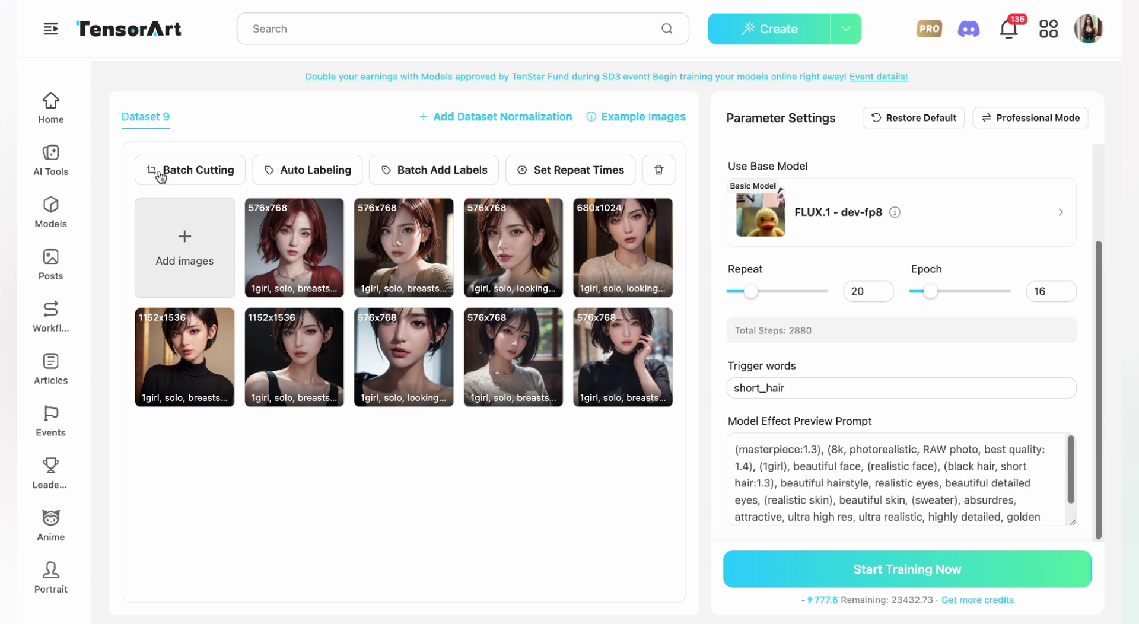
Step: Skip batch cropping and auto labelling unchanged, then submit the LoRA training
{"action": "left_click", "coordinate": [191, 170]}
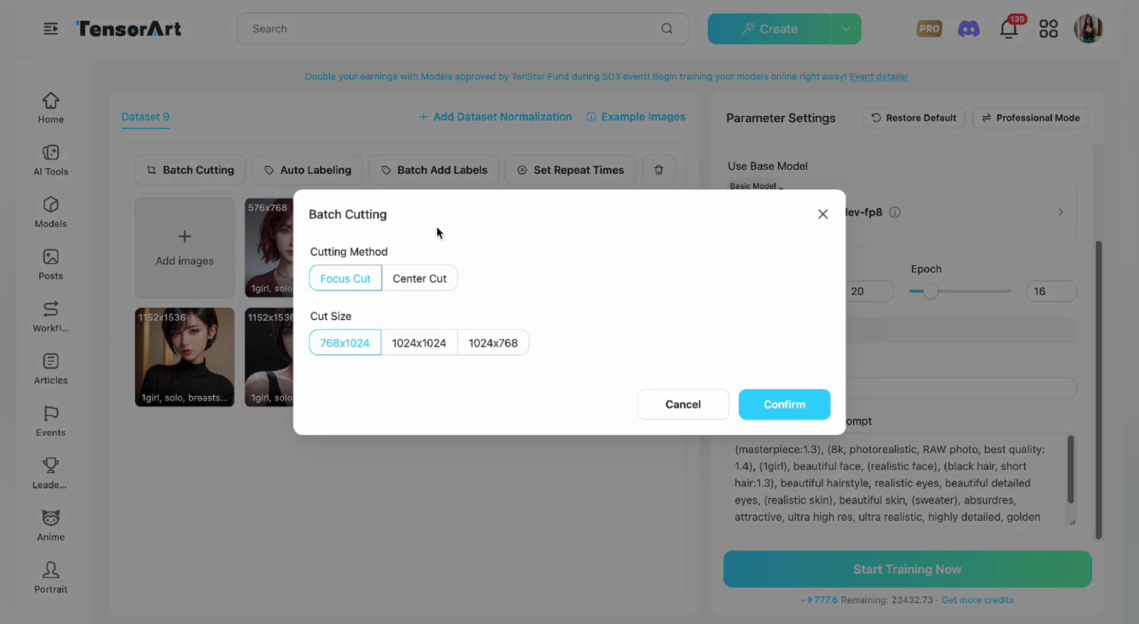
{"action": "left_click", "coordinate": [683, 404]}
{"action": "left_click", "coordinate": [321, 174]}
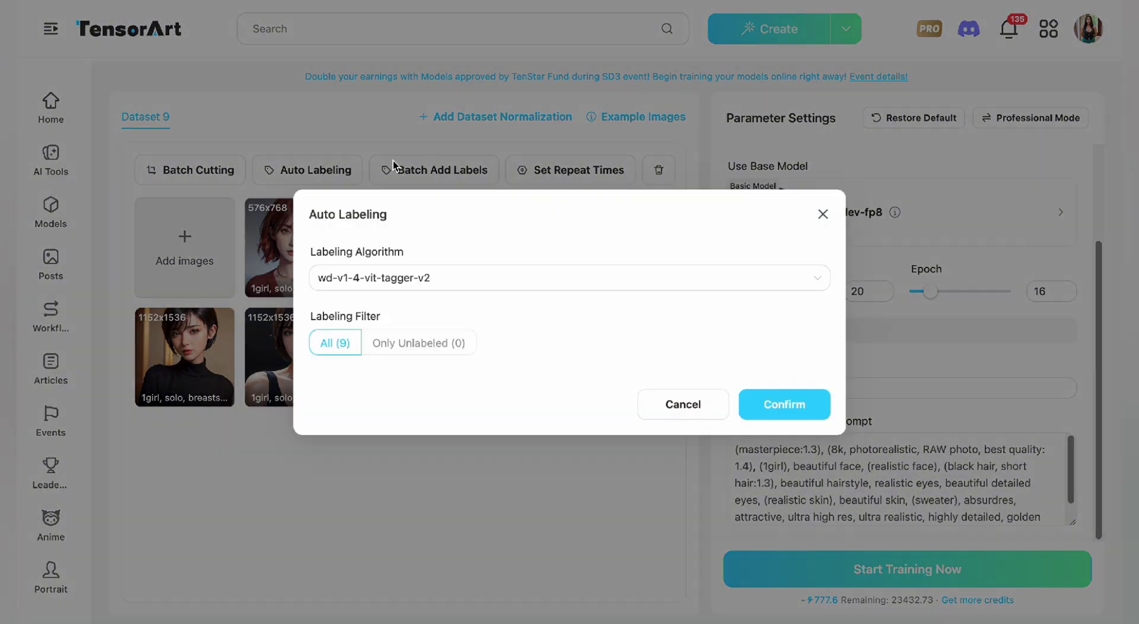
{"action": "left_click", "coordinate": [667, 407]}
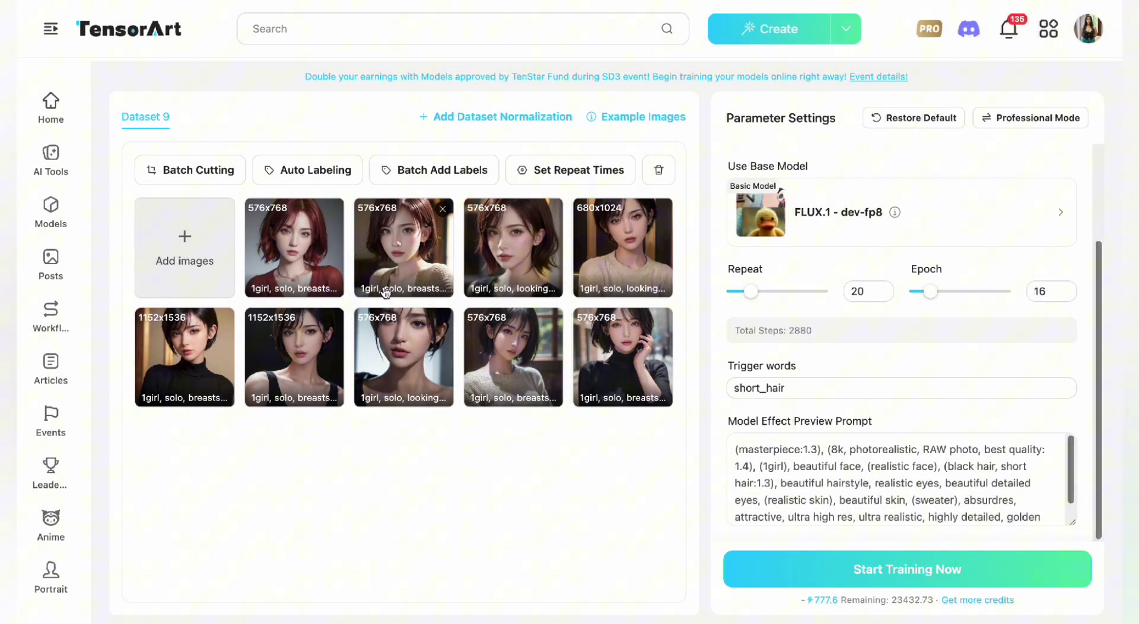
{"action": "scroll", "coordinate": [777, 477], "scroll_direction": "down", "scroll_amount": 2}
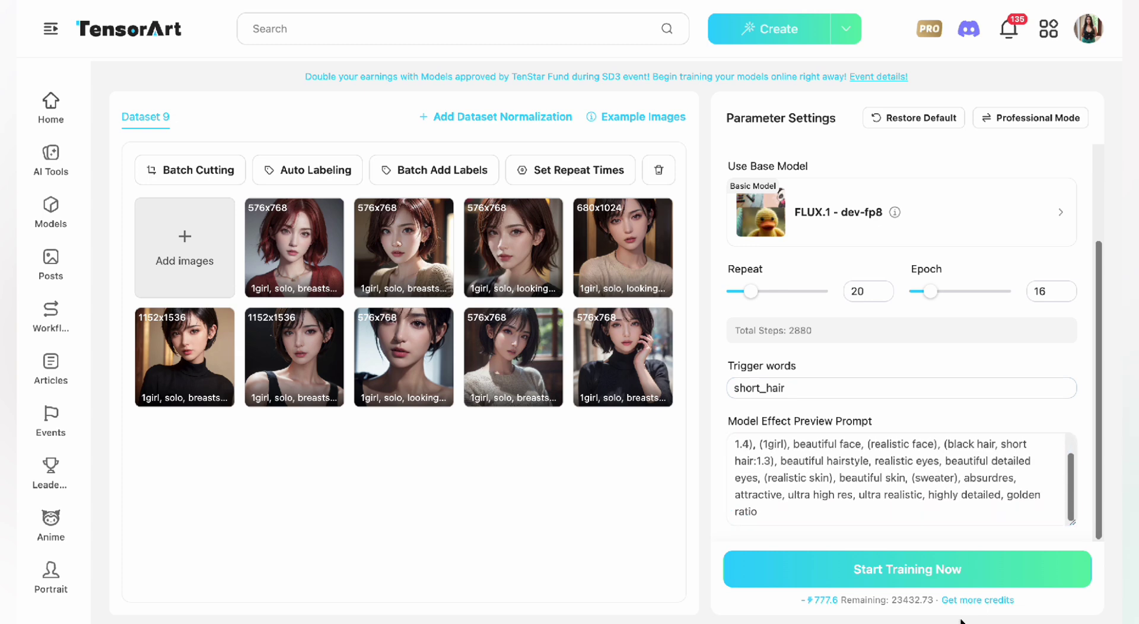
{"action": "left_click", "coordinate": [923, 571]}
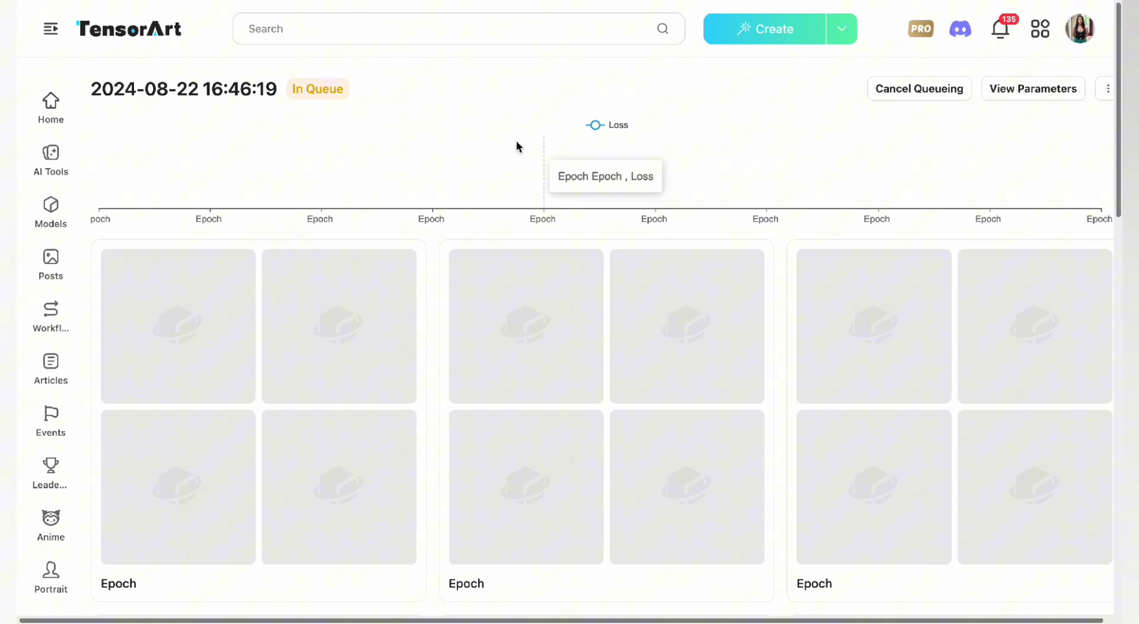
Step: Check the job's In Queue status and scroll through the empty epoch cards and back
{"action": "left_click_drag", "start_coordinate": [293, 92], "coordinate": [359, 101]}
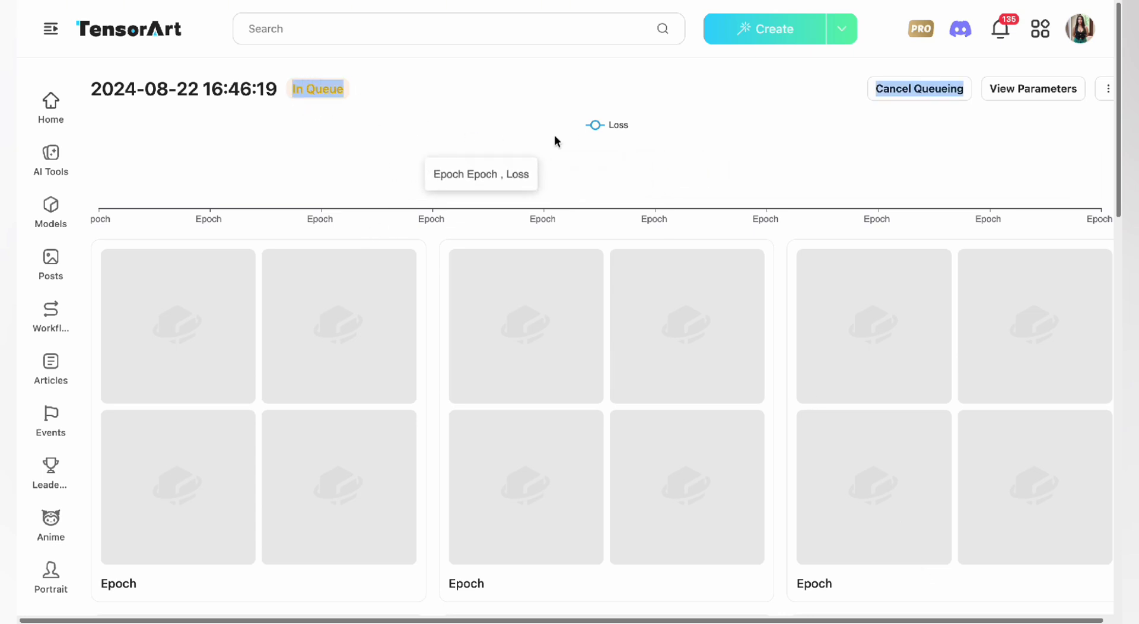
{"action": "left_click", "coordinate": [611, 107]}
{"action": "scroll", "coordinate": [693, 343], "scroll_direction": "down", "scroll_amount": 2}
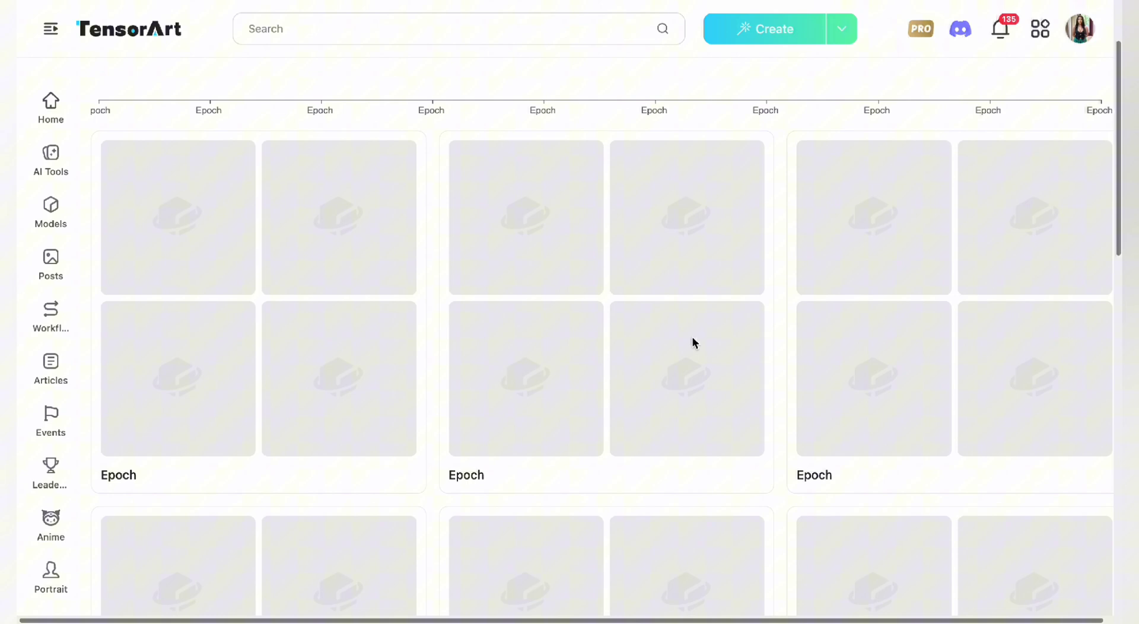
{"action": "scroll", "coordinate": [692, 342], "scroll_direction": "down", "scroll_amount": 3}
{"action": "scroll", "coordinate": [693, 342], "scroll_direction": "down", "scroll_amount": 2}
{"action": "scroll", "coordinate": [539, 359], "scroll_direction": "up", "scroll_amount": 2}
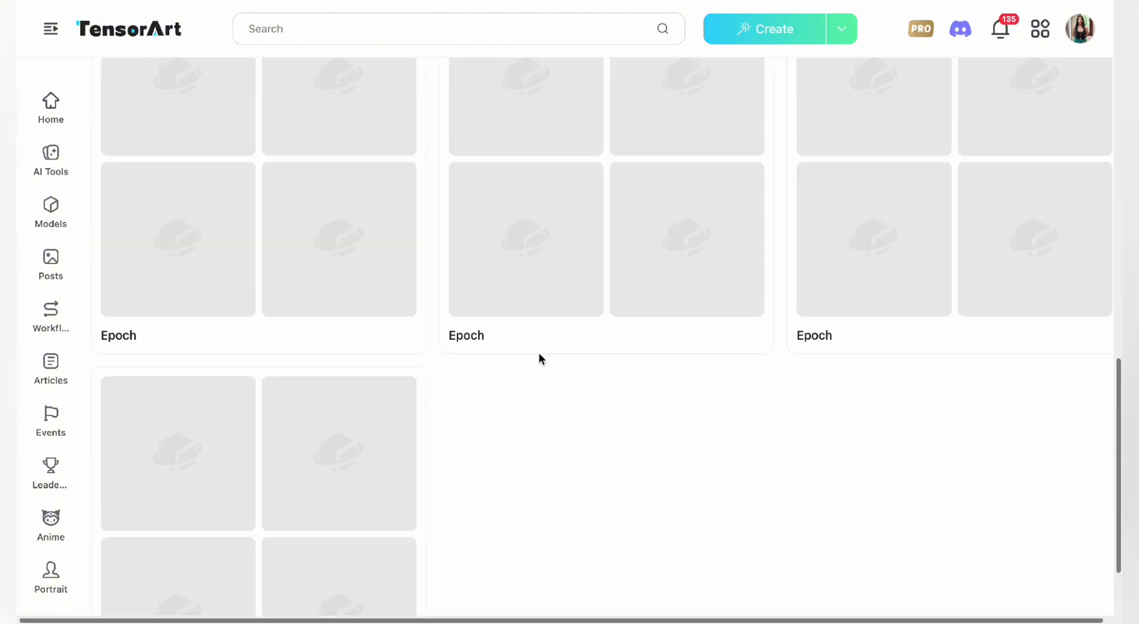
{"action": "scroll", "coordinate": [539, 359], "scroll_direction": "up", "scroll_amount": 5}
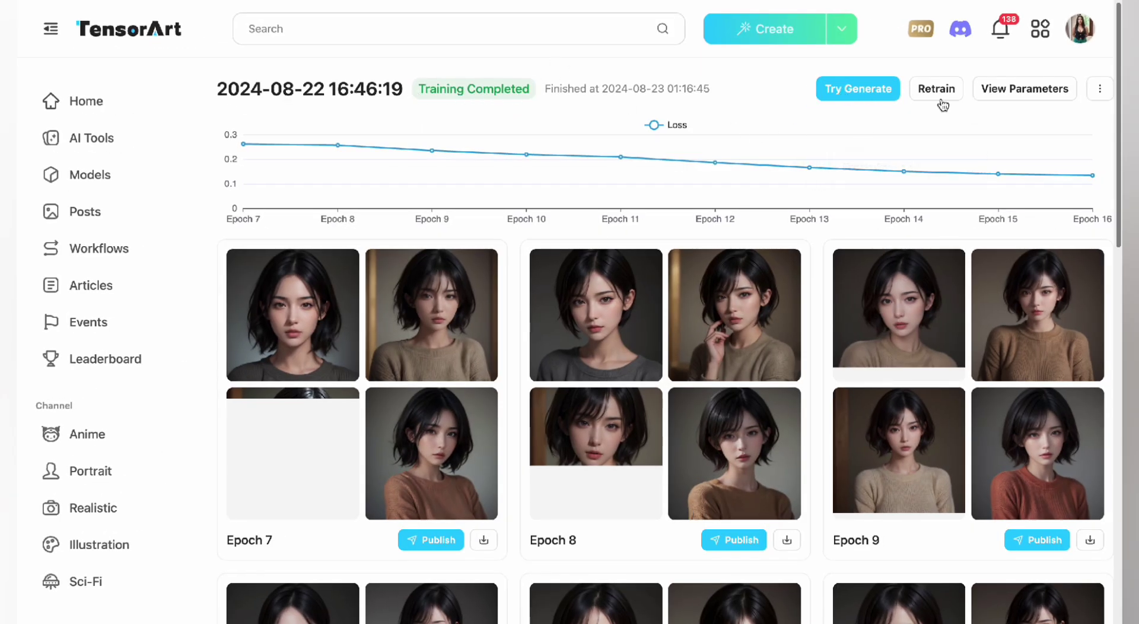
{"action": "mouse_move", "coordinate": [714, 163]}
{"action": "scroll", "coordinate": [790, 233], "scroll_direction": "down", "scroll_amount": 2}
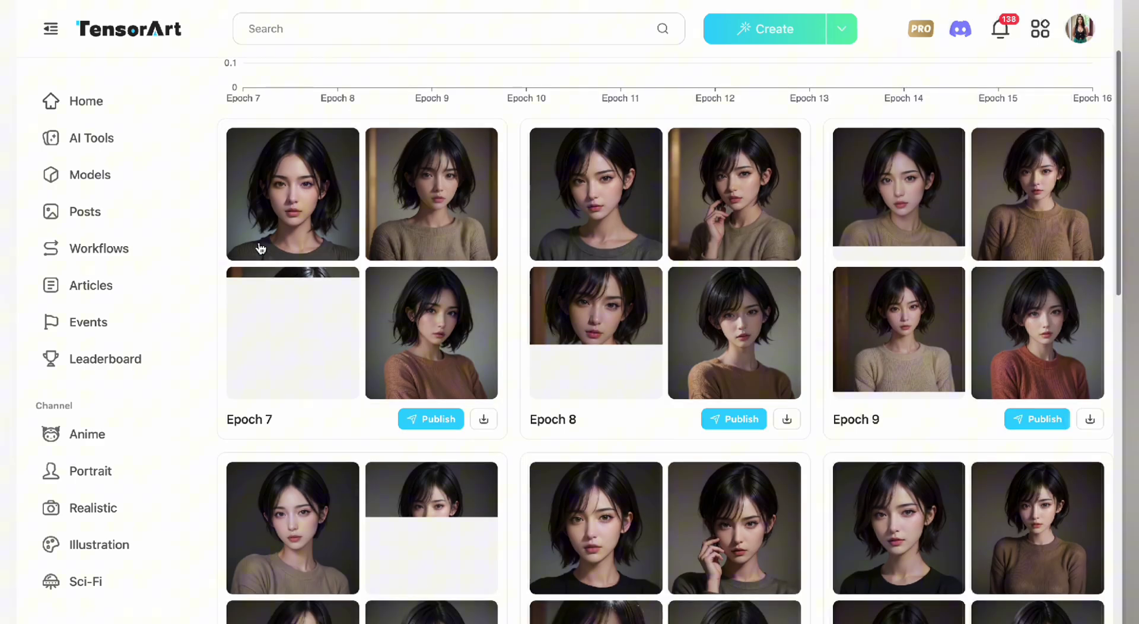
{"action": "scroll", "coordinate": [765, 329], "scroll_direction": "down", "scroll_amount": 5}
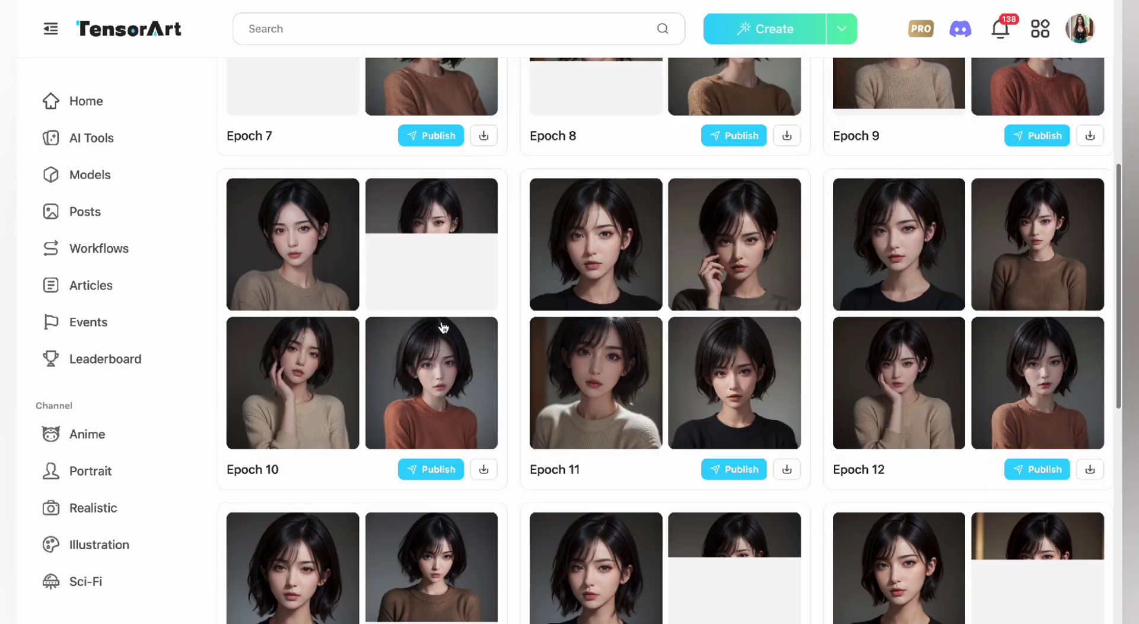
{"action": "scroll", "coordinate": [475, 333], "scroll_direction": "up", "scroll_amount": 2}
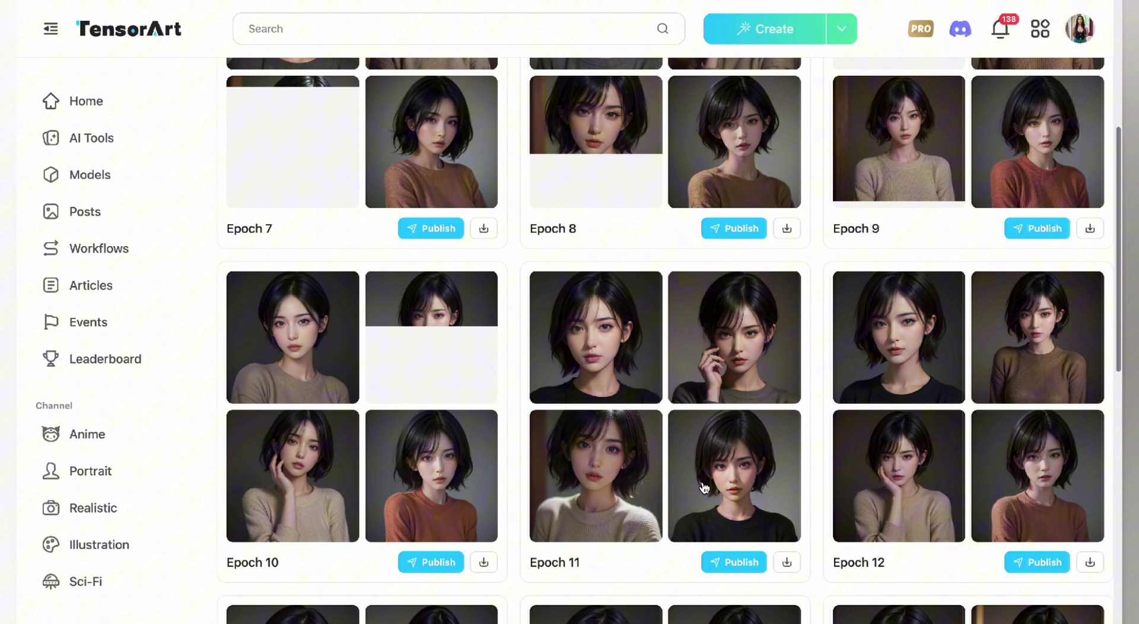
{"action": "scroll", "coordinate": [387, 451], "scroll_direction": "up", "scroll_amount": 5}
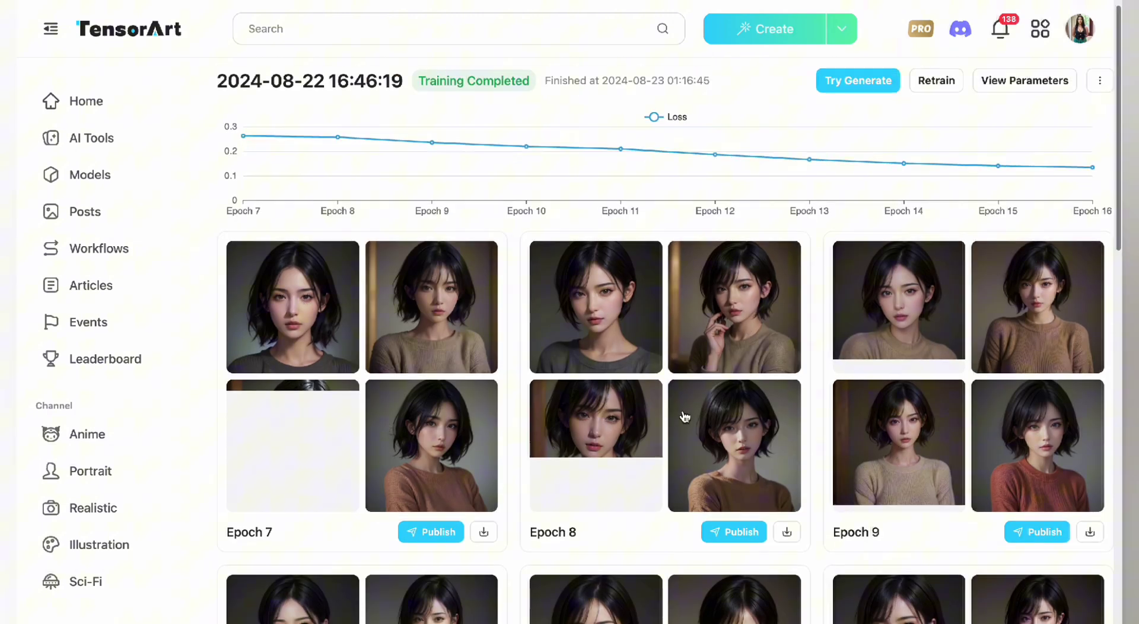
{"action": "scroll", "coordinate": [662, 409], "scroll_direction": "down", "scroll_amount": 2}
{"action": "scroll", "coordinate": [663, 409], "scroll_direction": "down", "scroll_amount": 2}
{"action": "scroll", "coordinate": [663, 409], "scroll_direction": "down", "scroll_amount": 1}
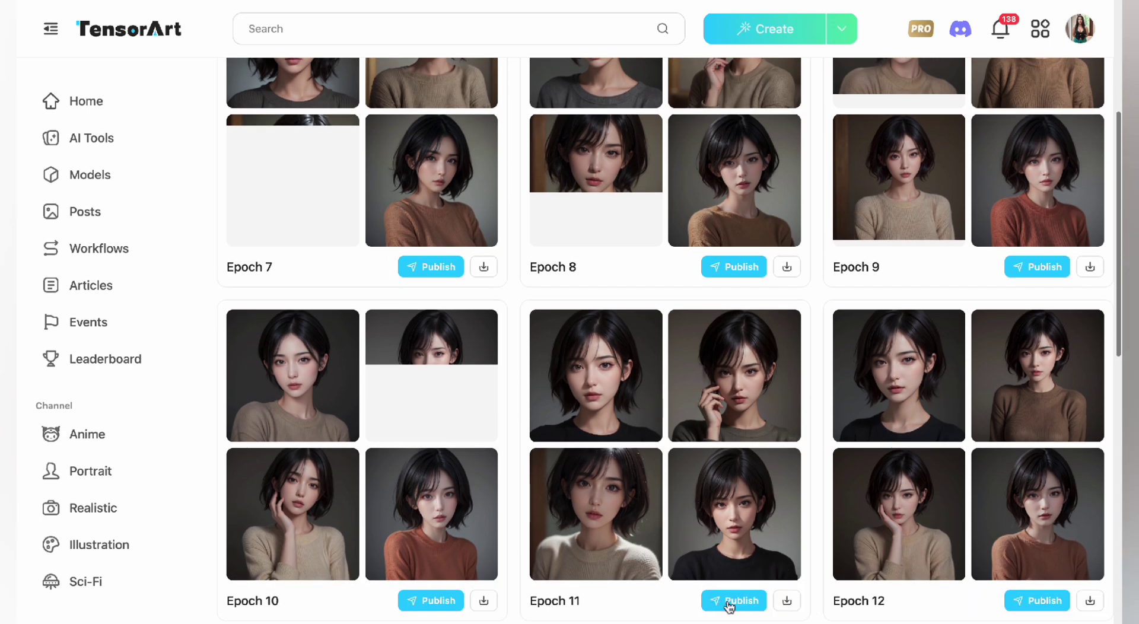
Step: Publish epoch 11 into a new project named 'Flux Short Hair' in the Realistic channel
{"action": "left_click", "coordinate": [729, 604]}
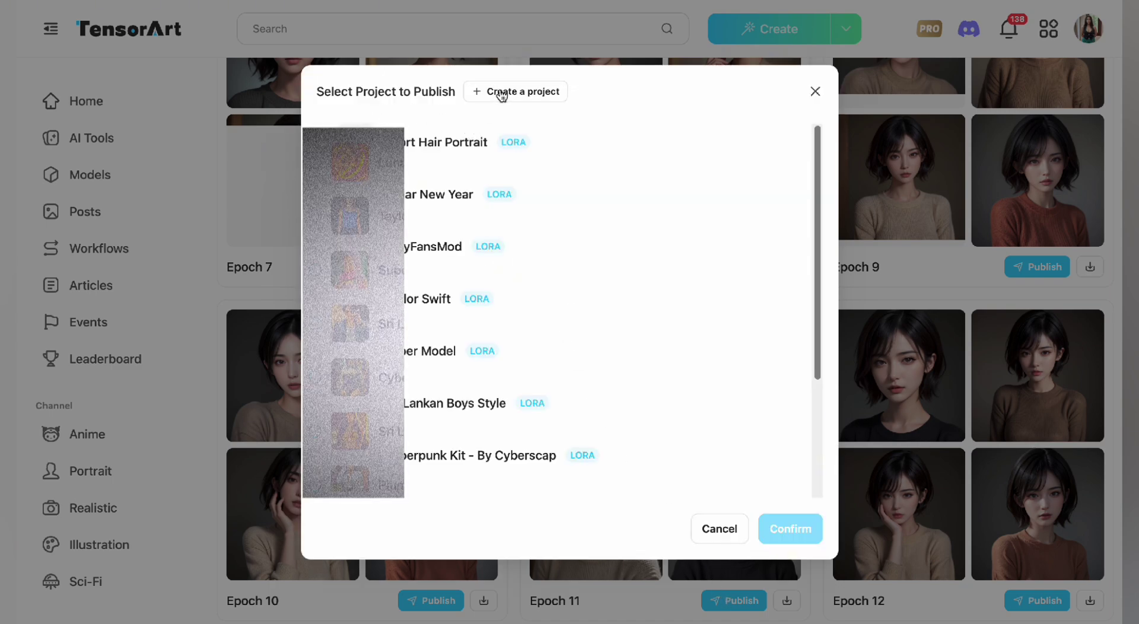
{"action": "left_click", "coordinate": [476, 93]}
{"action": "left_click", "coordinate": [357, 249]}
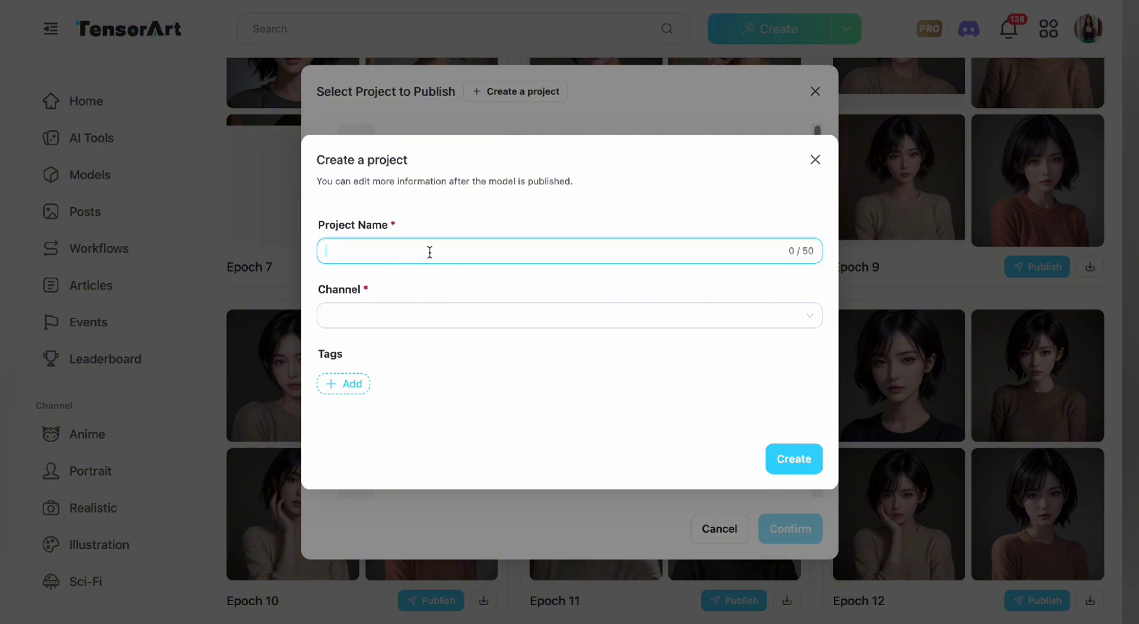
{"action": "type", "text": "Flux"}
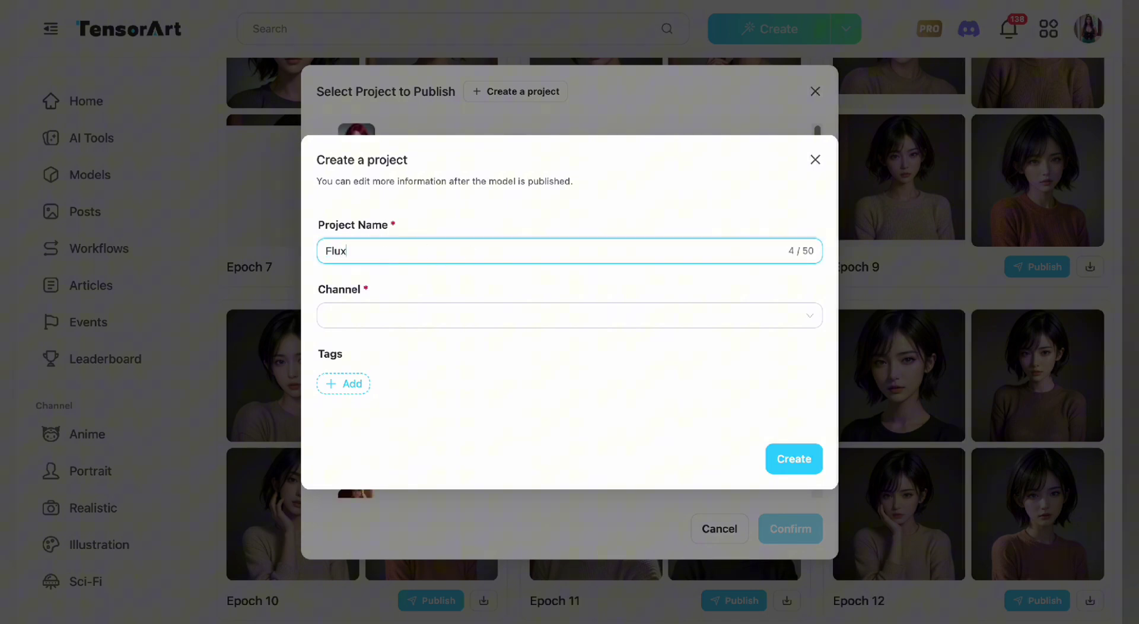
{"action": "type", "text": " Short "}
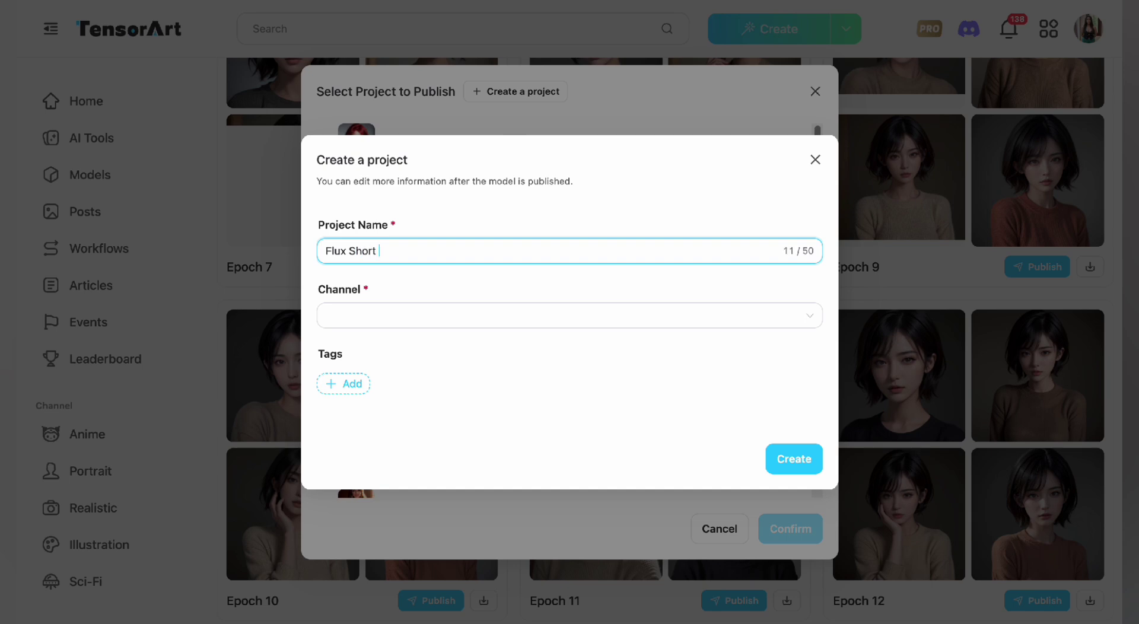
{"action": "type", "text": "Hair"}
{"action": "left_click", "coordinate": [381, 315]}
{"action": "left_click", "coordinate": [415, 342]}
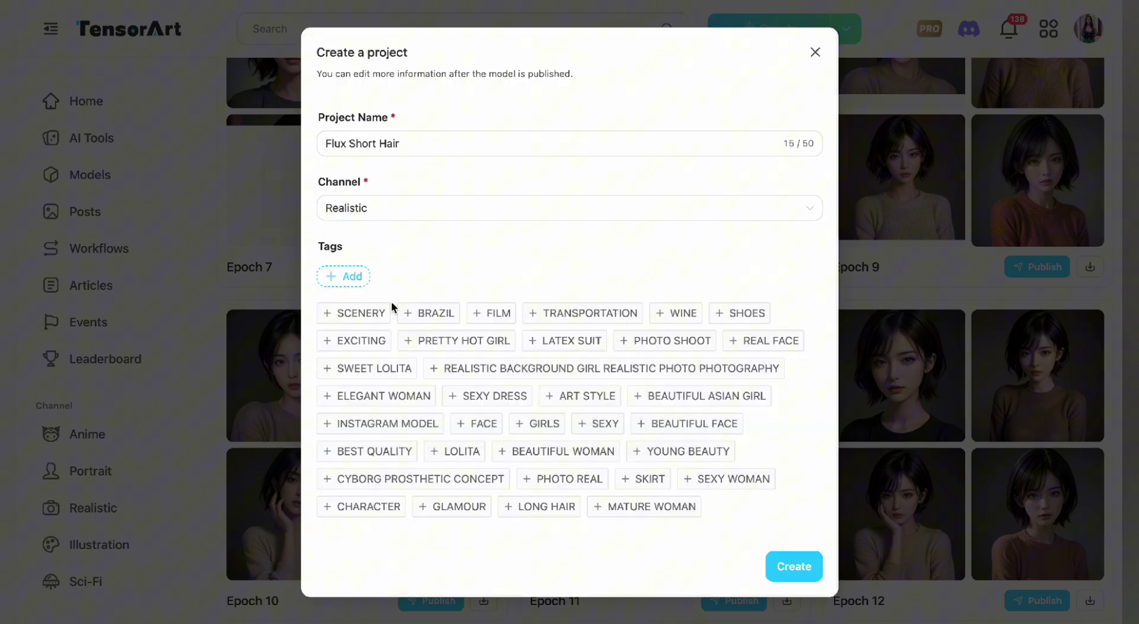
Step: Tag the project SHORT HAIR, Girl and Asian, and create it
{"action": "left_click", "coordinate": [351, 277]}
{"action": "type", "text": "Short hair"}
{"action": "key", "text": "Return"}
{"action": "type", "text": "G"}
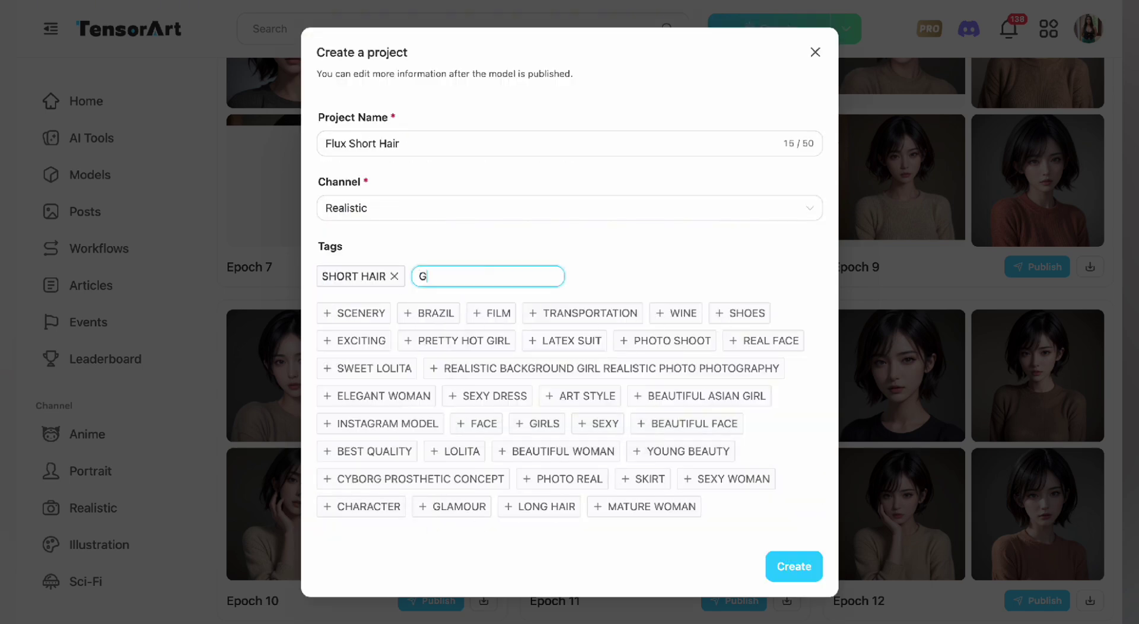
{"action": "type", "text": "irl"}
{"action": "key", "text": "Return"}
{"action": "left_click", "coordinate": [484, 277]}
{"action": "type", "text": "Asian"}
{"action": "key", "text": "Return"}
{"action": "left_click", "coordinate": [793, 567]}
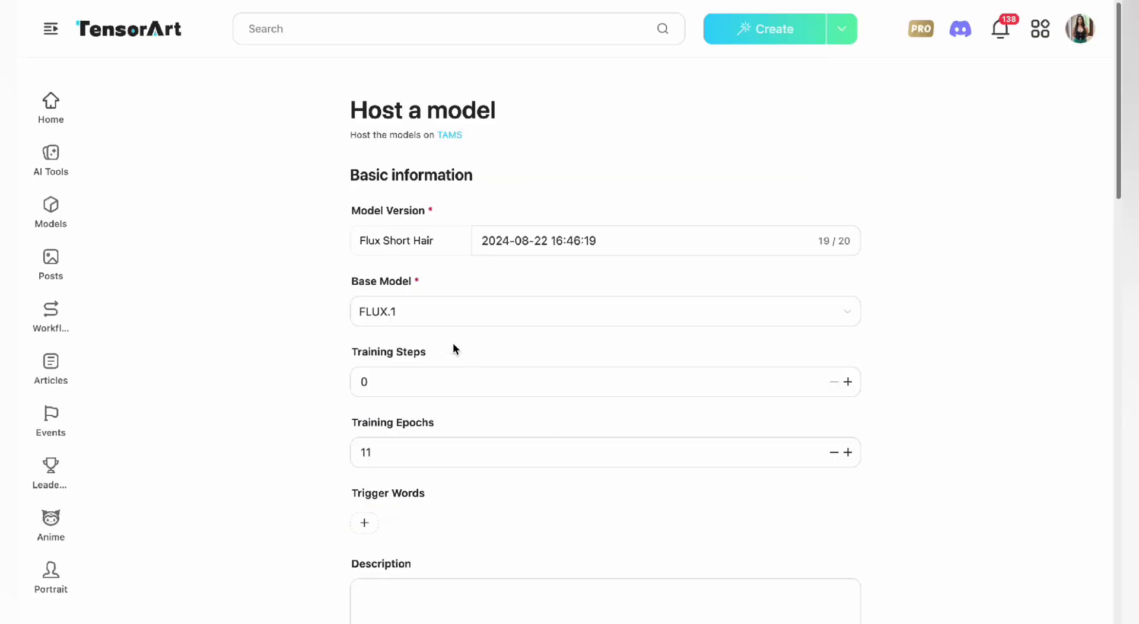
Step: Add trigger word short_hair and set the model version name to v1
{"action": "scroll", "coordinate": [293, 339], "scroll_direction": "down", "scroll_amount": 2}
{"action": "left_click", "coordinate": [363, 396]}
{"action": "type", "text": "s"}
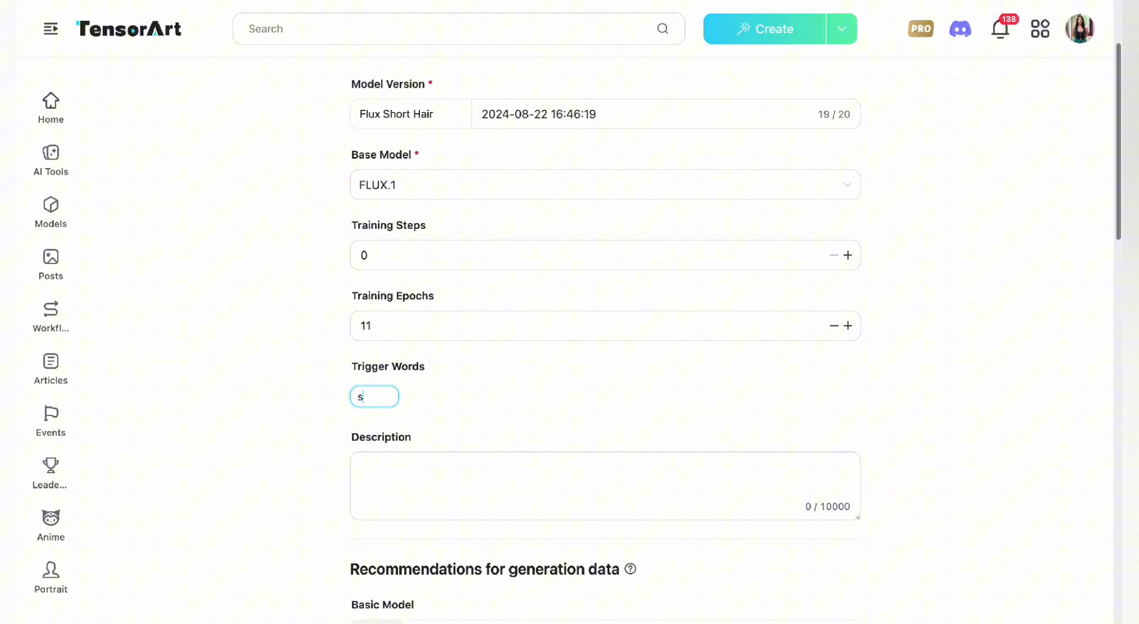
{"action": "type", "text": "hort_hair"}
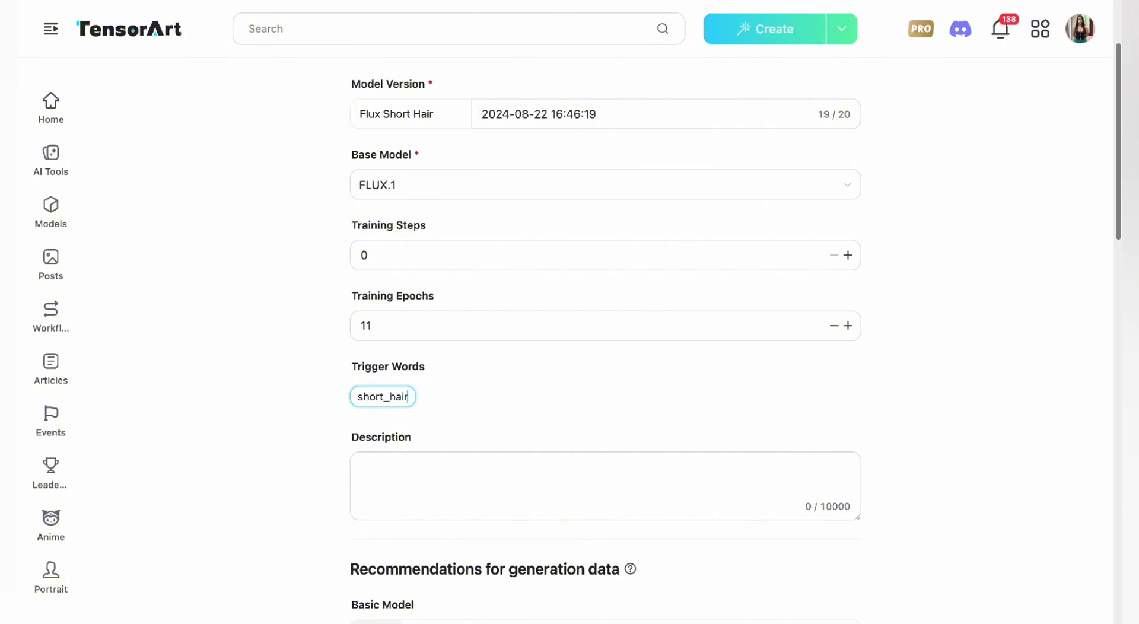
{"action": "key", "text": "Return"}
{"action": "scroll", "coordinate": [301, 336], "scroll_direction": "up", "scroll_amount": 2}
{"action": "triple_click", "coordinate": [612, 240]}
{"action": "type", "text": "c1"}
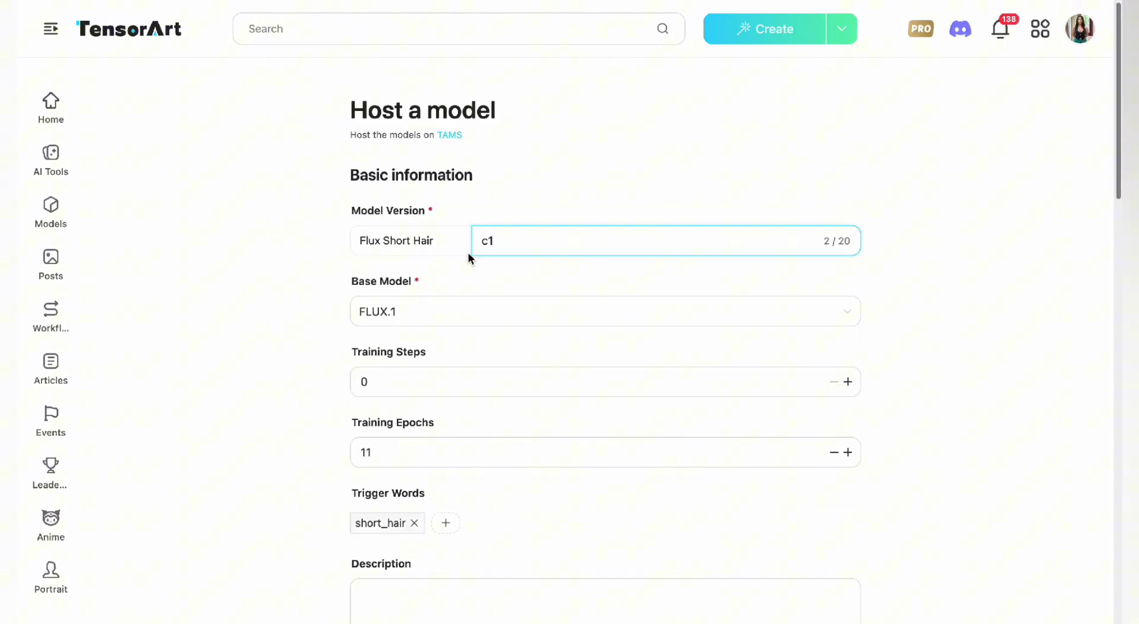
{"action": "key", "text": "BackSpace"}
{"action": "key", "text": "BackSpace"}
{"action": "type", "text": "v1"}
{"action": "key", "text": "Tab"}
Step: Scroll to the bottom of the hosting form and publish the model
{"action": "scroll", "coordinate": [501, 319], "scroll_direction": "down", "scroll_amount": 2}
{"action": "left_click", "coordinate": [396, 327]}
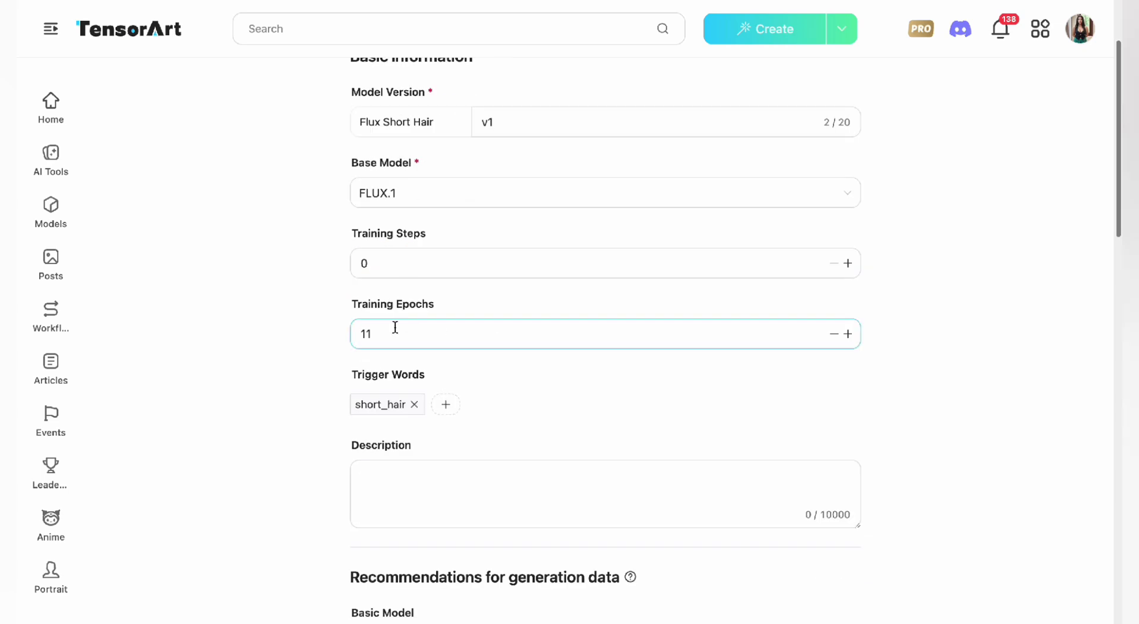
{"action": "scroll", "coordinate": [395, 328], "scroll_direction": "down", "scroll_amount": 2}
{"action": "scroll", "coordinate": [455, 359], "scroll_direction": "down", "scroll_amount": 2}
{"action": "scroll", "coordinate": [468, 332], "scroll_direction": "down", "scroll_amount": 3}
{"action": "scroll", "coordinate": [470, 323], "scroll_direction": "down", "scroll_amount": 4}
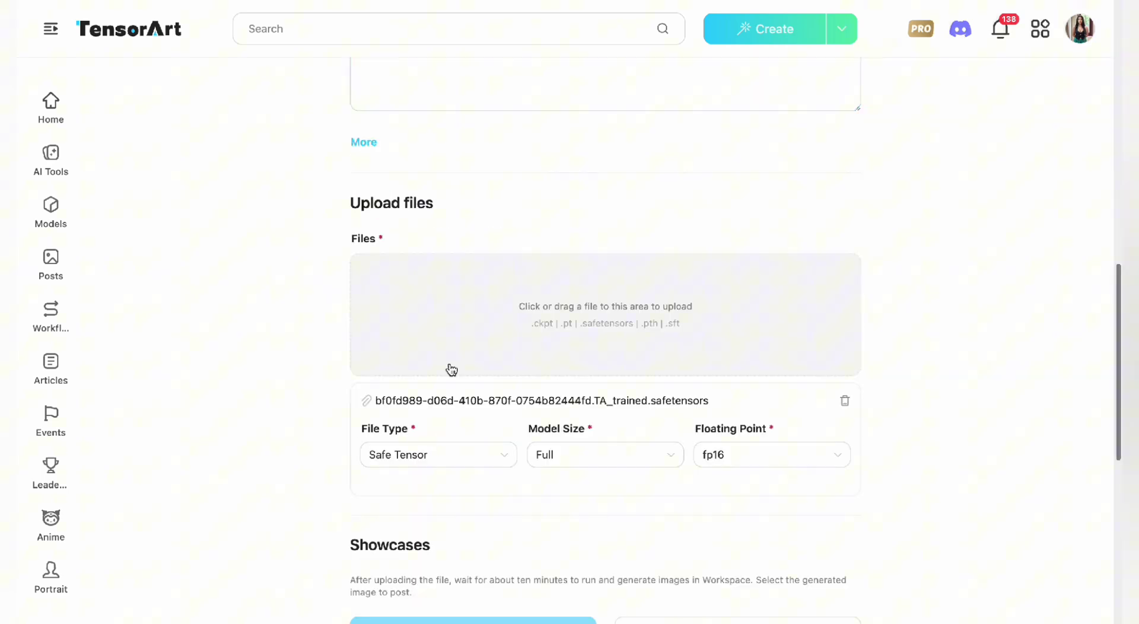
{"action": "scroll", "coordinate": [451, 369], "scroll_direction": "down", "scroll_amount": 2}
{"action": "scroll", "coordinate": [442, 260], "scroll_direction": "down", "scroll_amount": 3}
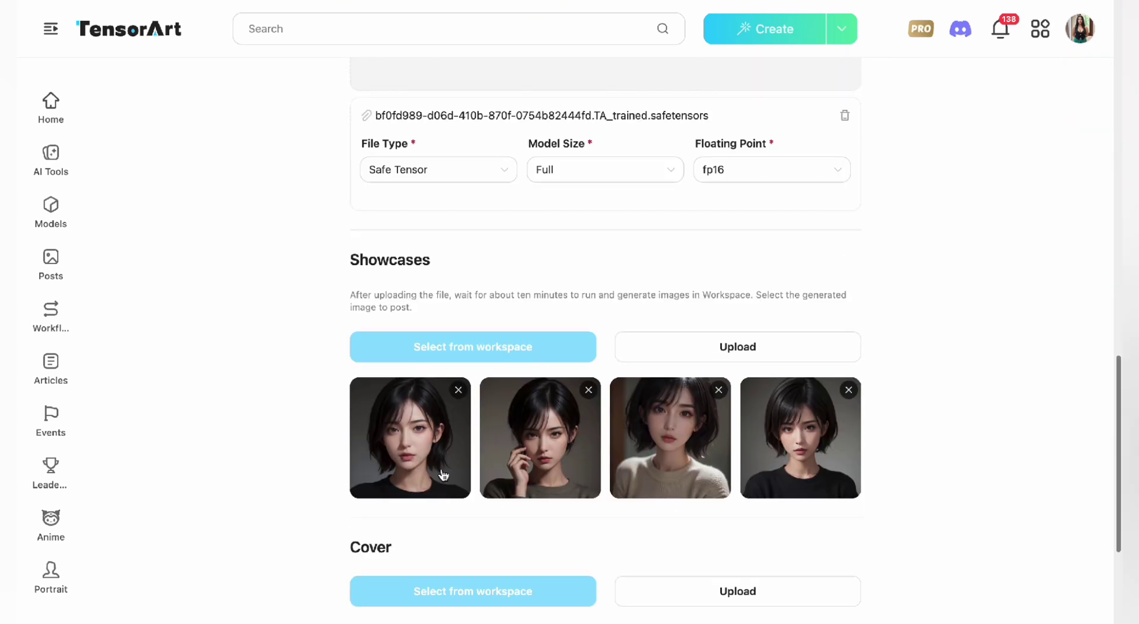
{"action": "scroll", "coordinate": [442, 475], "scroll_direction": "down", "scroll_amount": 3}
{"action": "scroll", "coordinate": [415, 517], "scroll_direction": "down", "scroll_amount": 1}
{"action": "left_click", "coordinate": [362, 554]}
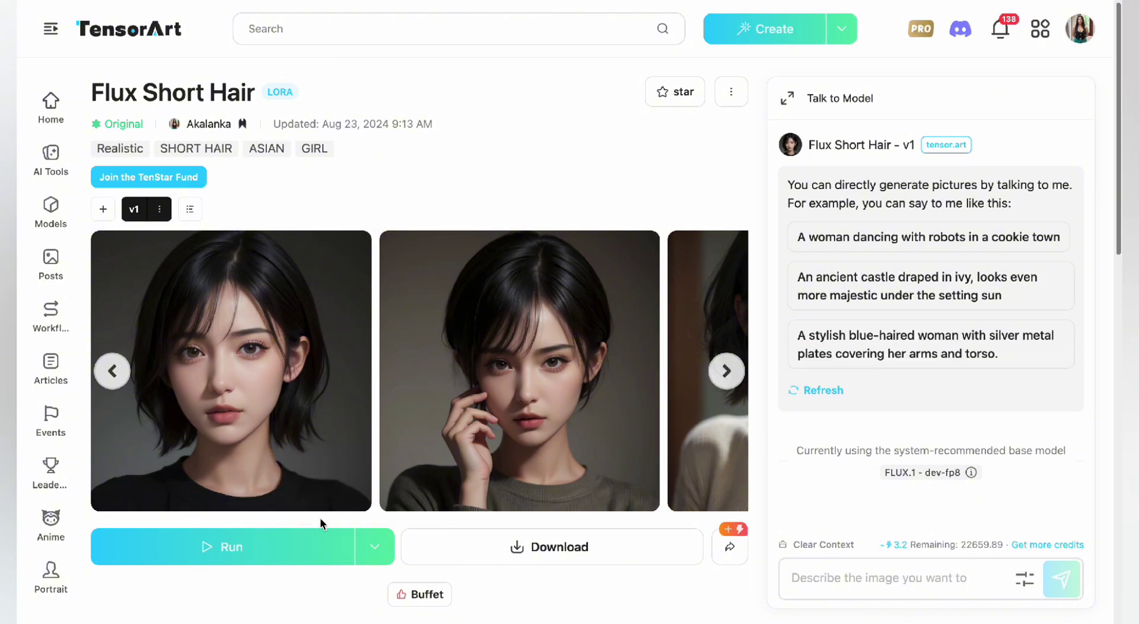
Step: Run Flux Short Hair in Text2Img with recommended settings, changing 'red' to 'black' in the prompt
{"action": "left_click", "coordinate": [235, 552]}
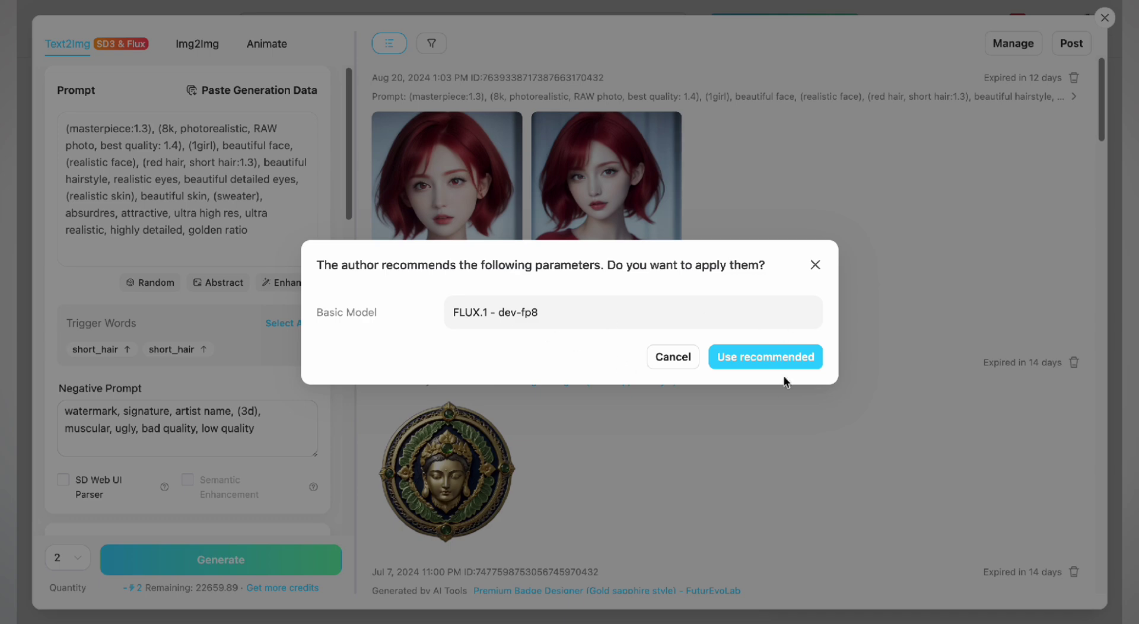
{"action": "left_click", "coordinate": [773, 367]}
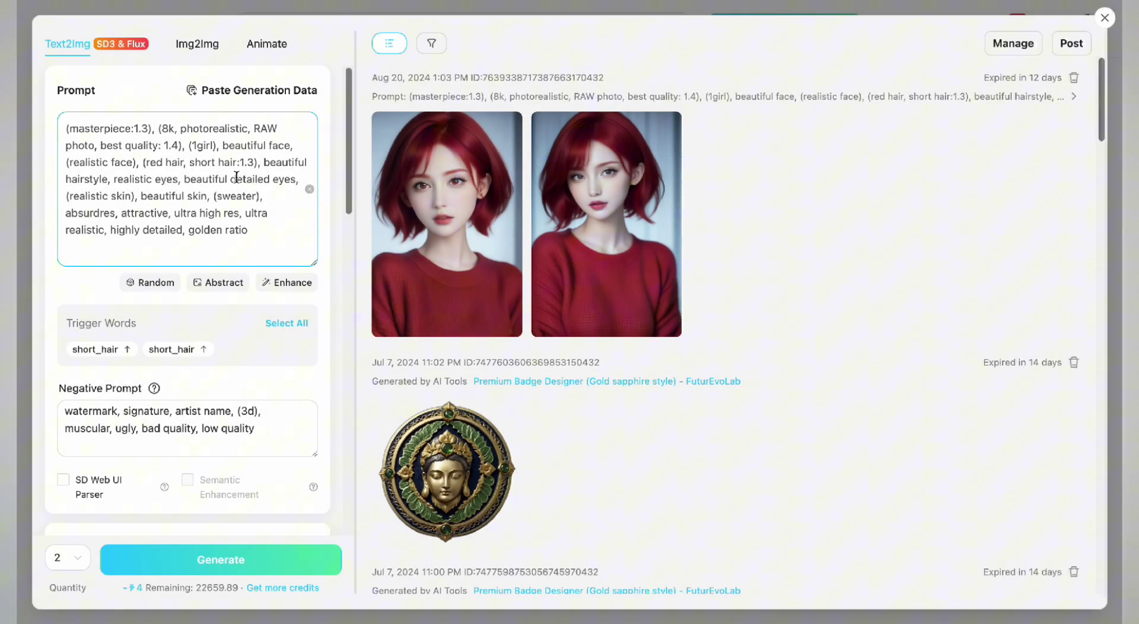
{"action": "double_click", "coordinate": [152, 166]}
{"action": "type", "text": "black"}
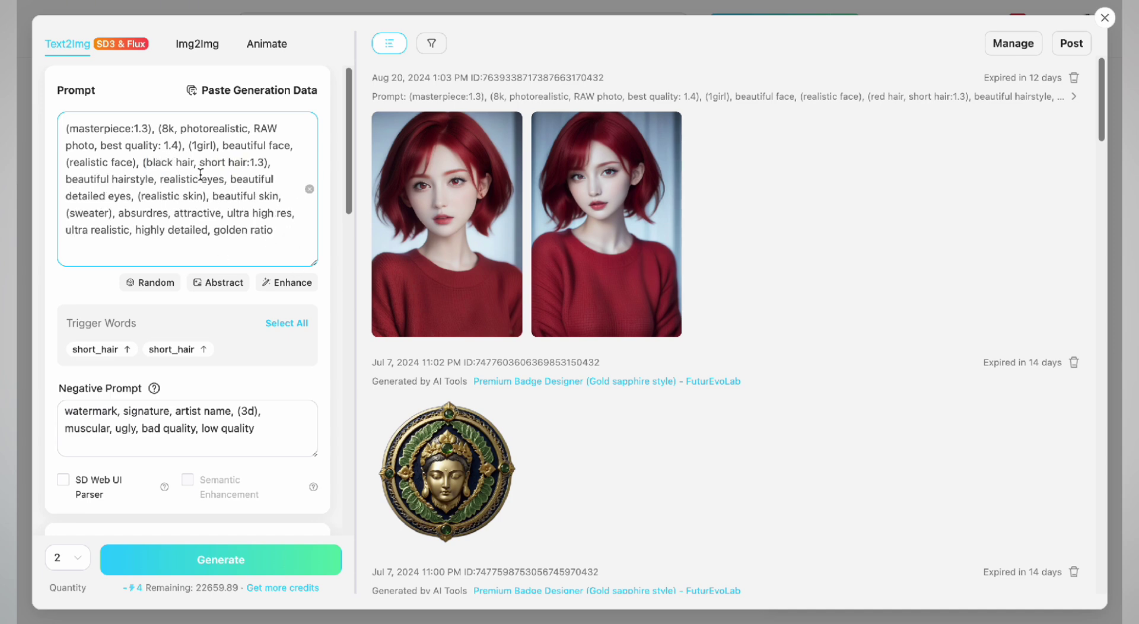
Step: Delete the Short Hair Portrait LoRA, leaving only Flux Short Hair v1
{"action": "scroll", "coordinate": [200, 175], "scroll_direction": "down", "scroll_amount": 2}
{"action": "scroll", "coordinate": [64, 308], "scroll_direction": "down", "scroll_amount": 5}
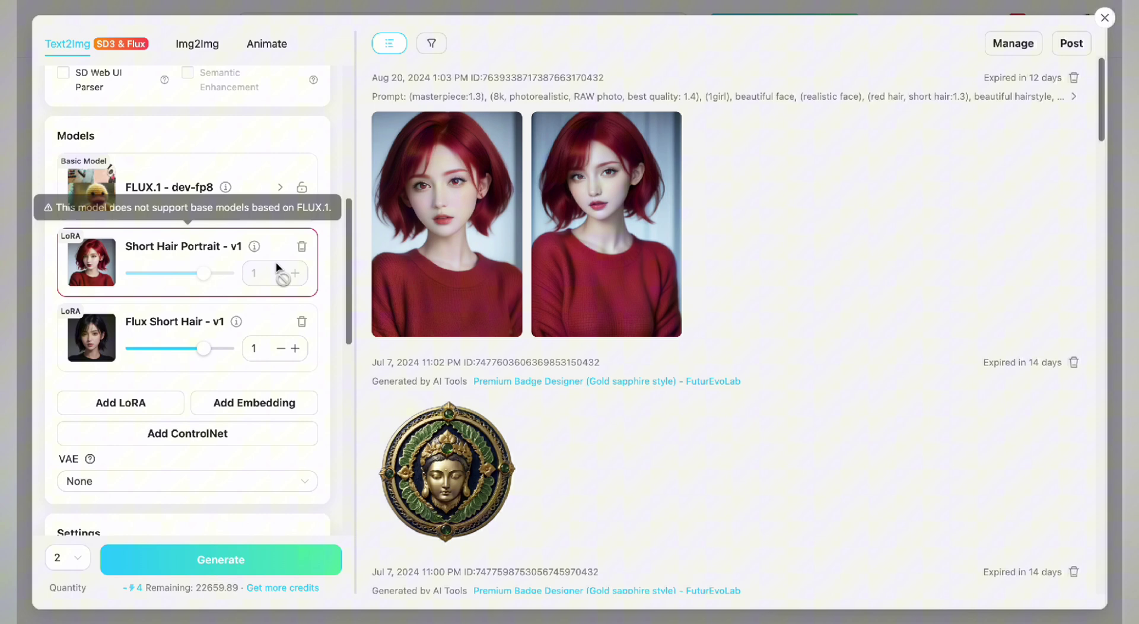
{"action": "left_click", "coordinate": [302, 246]}
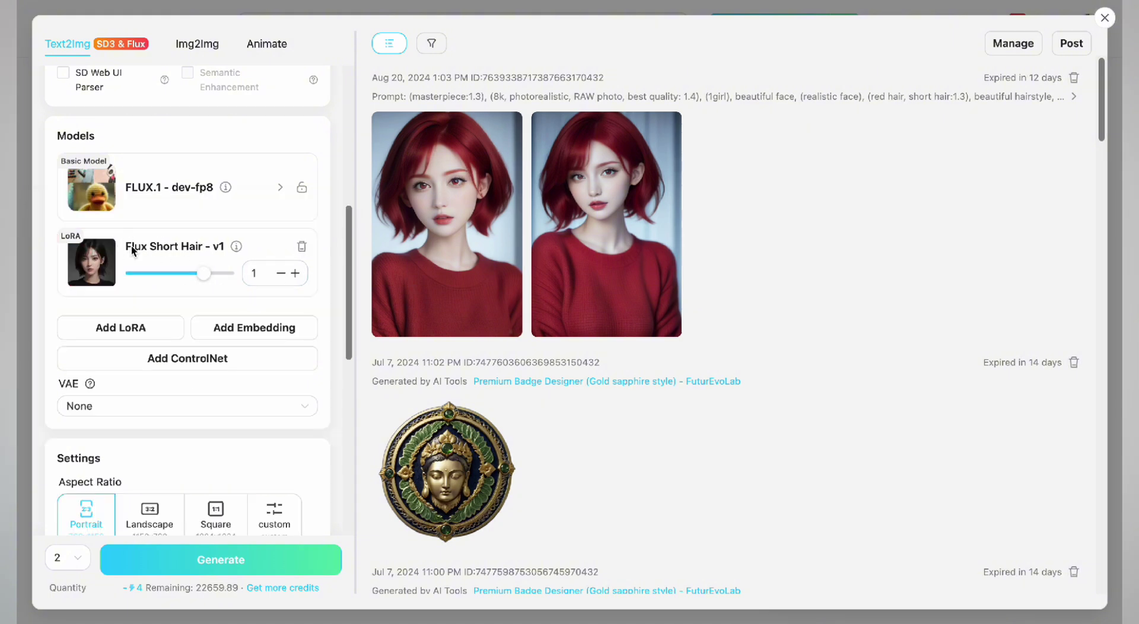
{"action": "scroll", "coordinate": [176, 360], "scroll_direction": "up", "scroll_amount": 4}
{"action": "scroll", "coordinate": [175, 360], "scroll_direction": "up", "scroll_amount": 3}
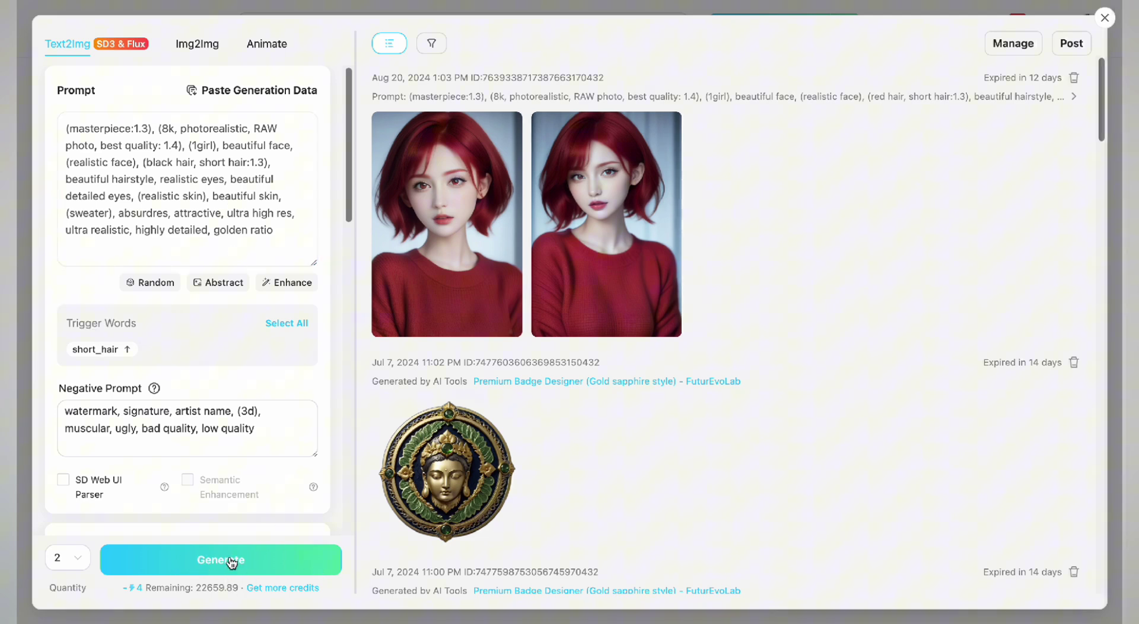
Step: Generate two images from the black short-hair prompt and check the models in the left panel
{"action": "left_click", "coordinate": [207, 563]}
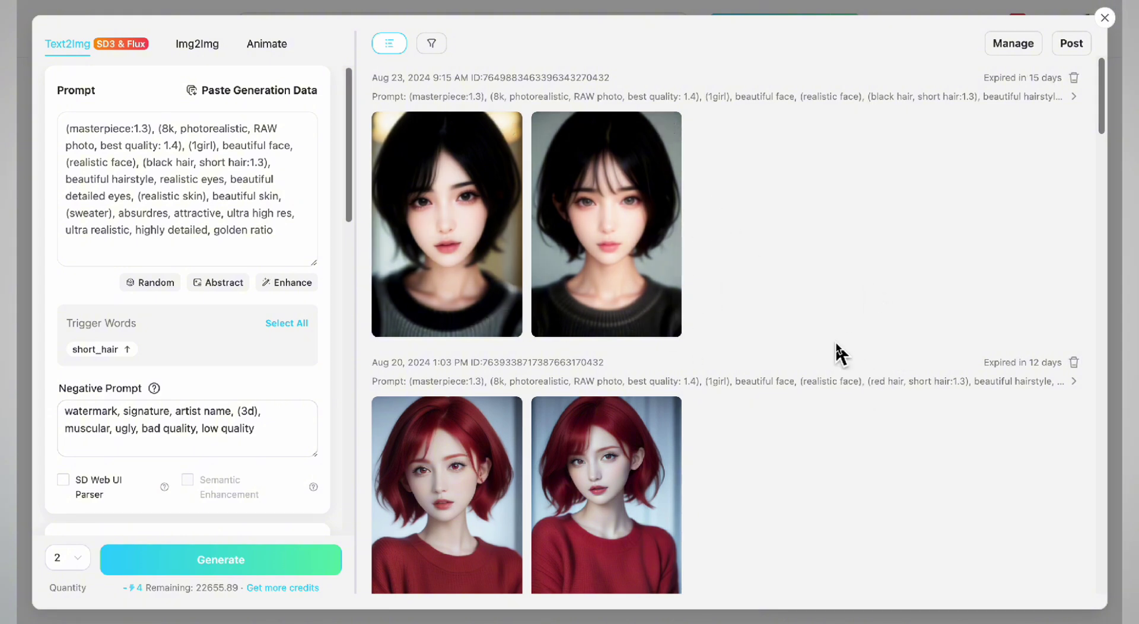
{"action": "scroll", "coordinate": [178, 169], "scroll_direction": "down", "scroll_amount": 5}
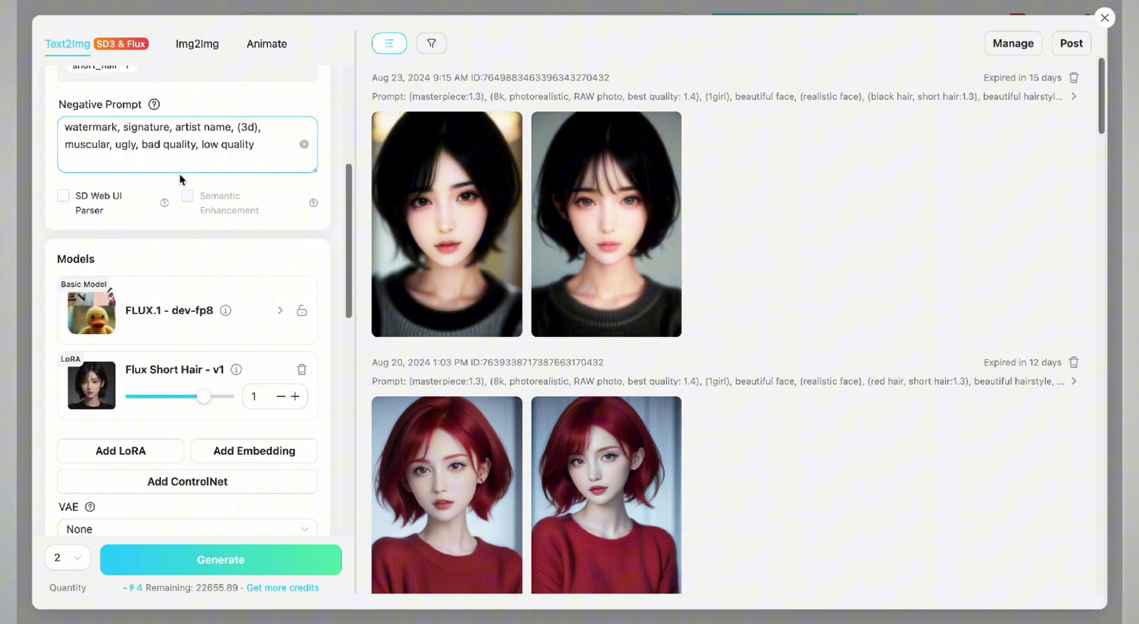
{"action": "scroll", "coordinate": [270, 213], "scroll_direction": "up", "scroll_amount": 5}
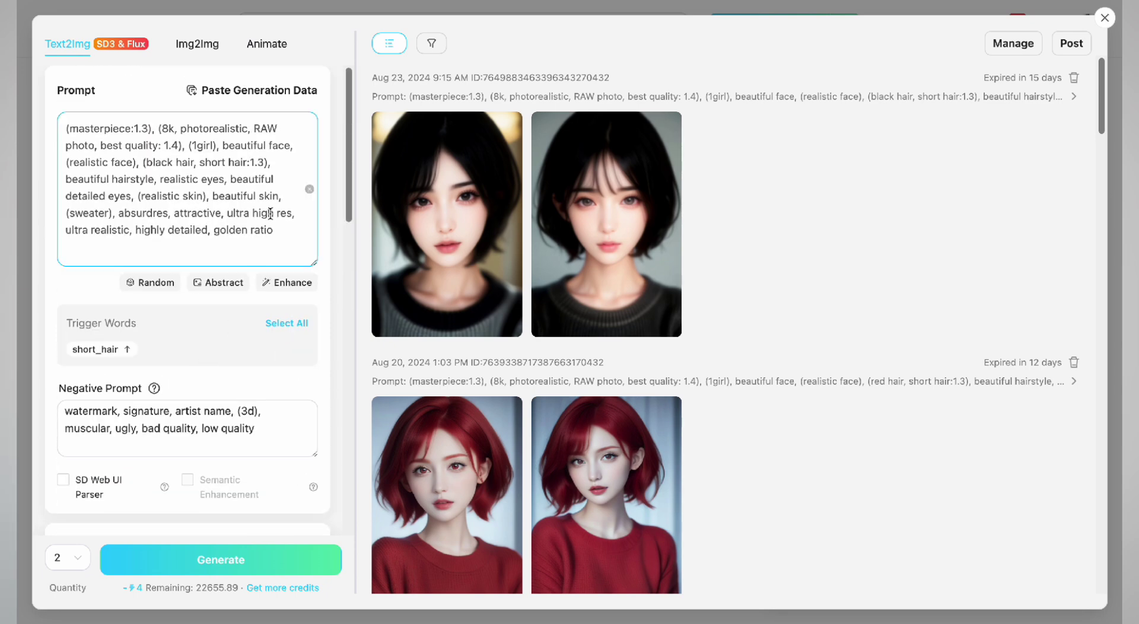